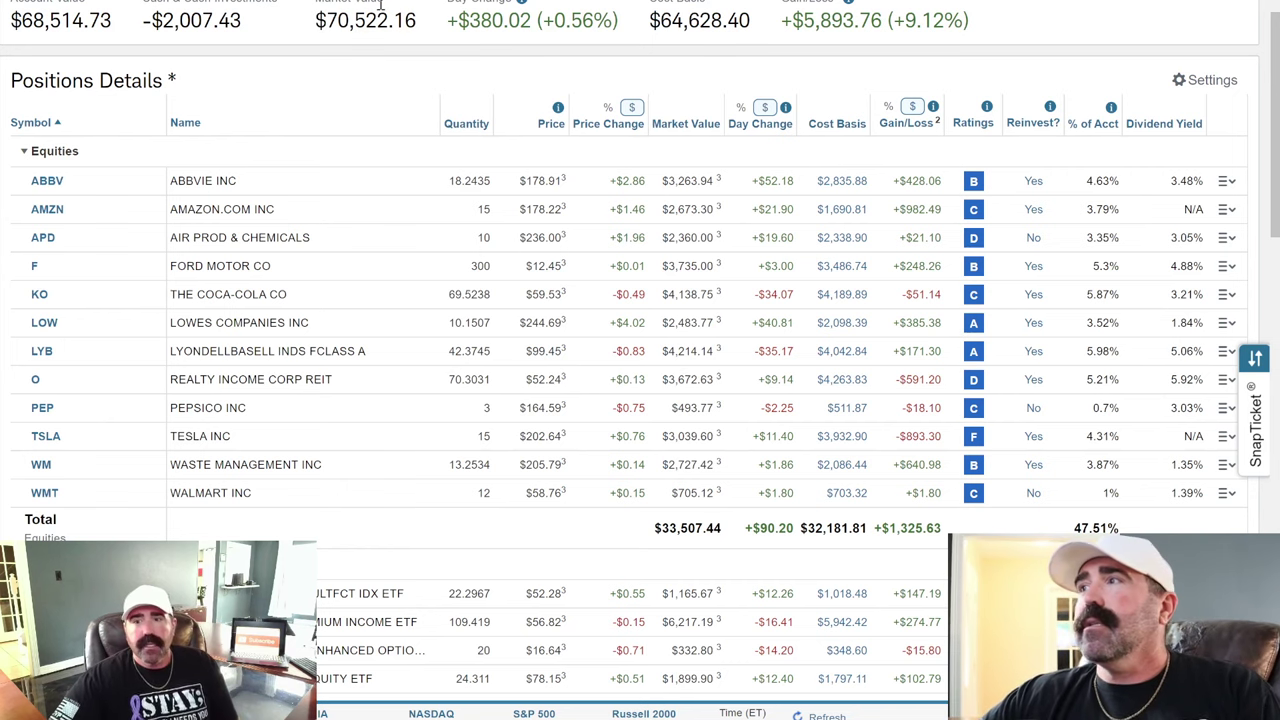
Review the account summary and the equities, ETF and cash holdings in the positions details.
scroll(385, 20, up, 1)
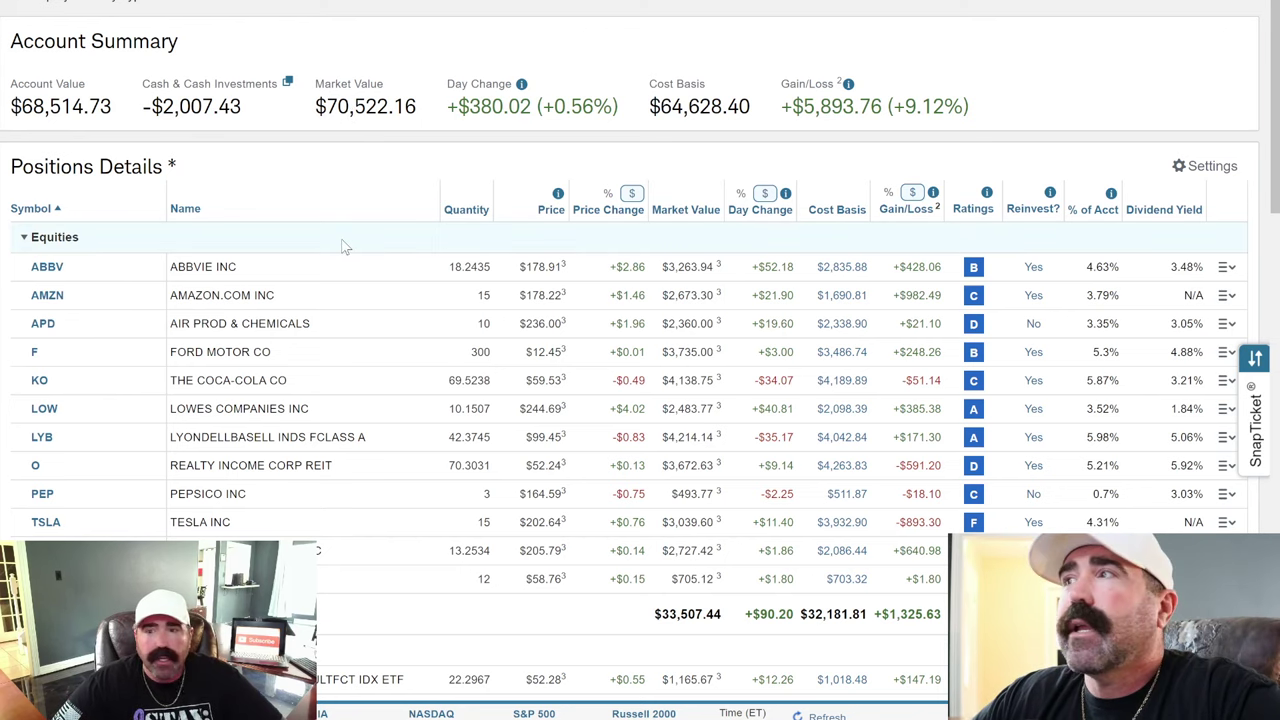
scroll(343, 247, down, 2)
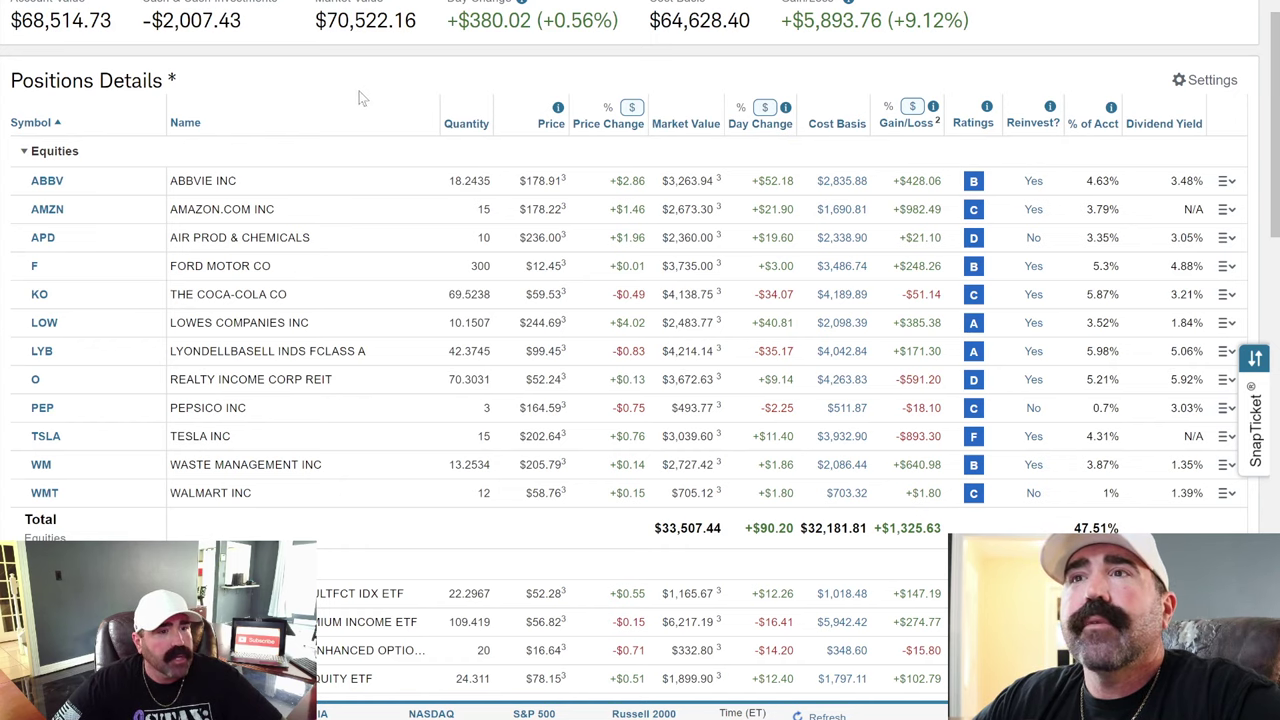
scroll(355, 195, down, 2)
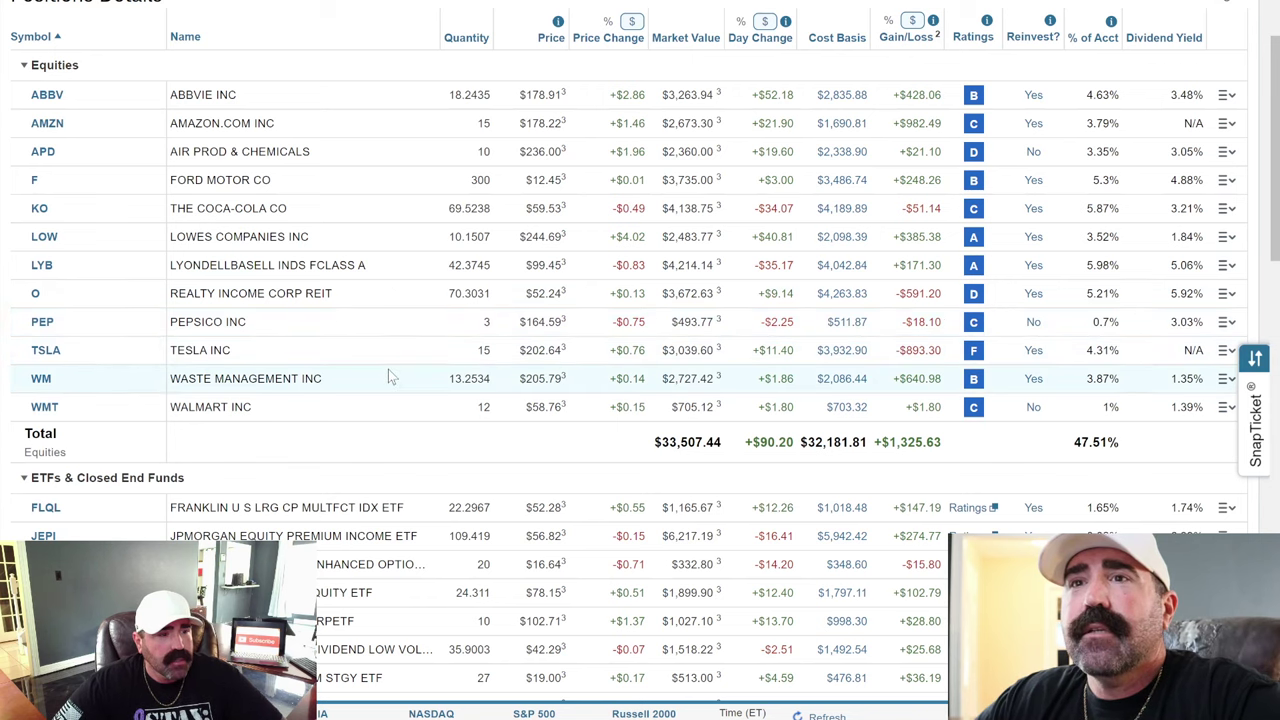
scroll(390, 385, down, 5)
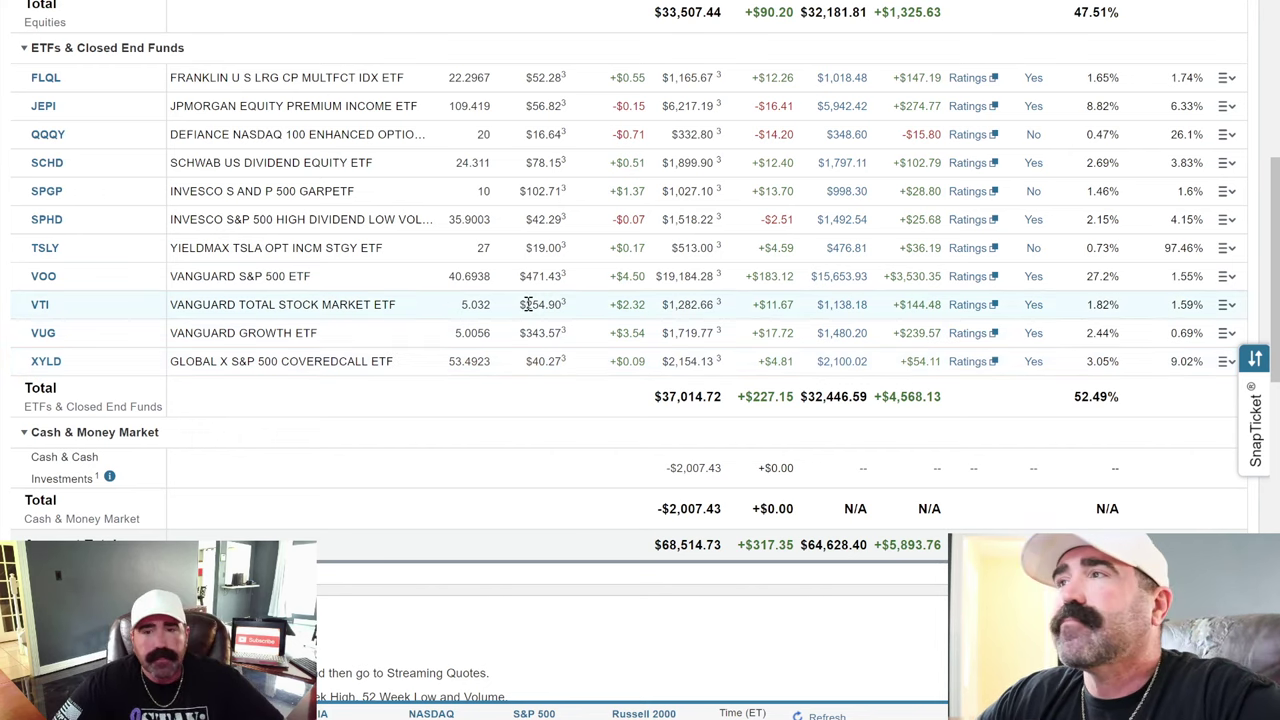
scroll(530, 300, up, 4)
scroll(537, 295, up, 3)
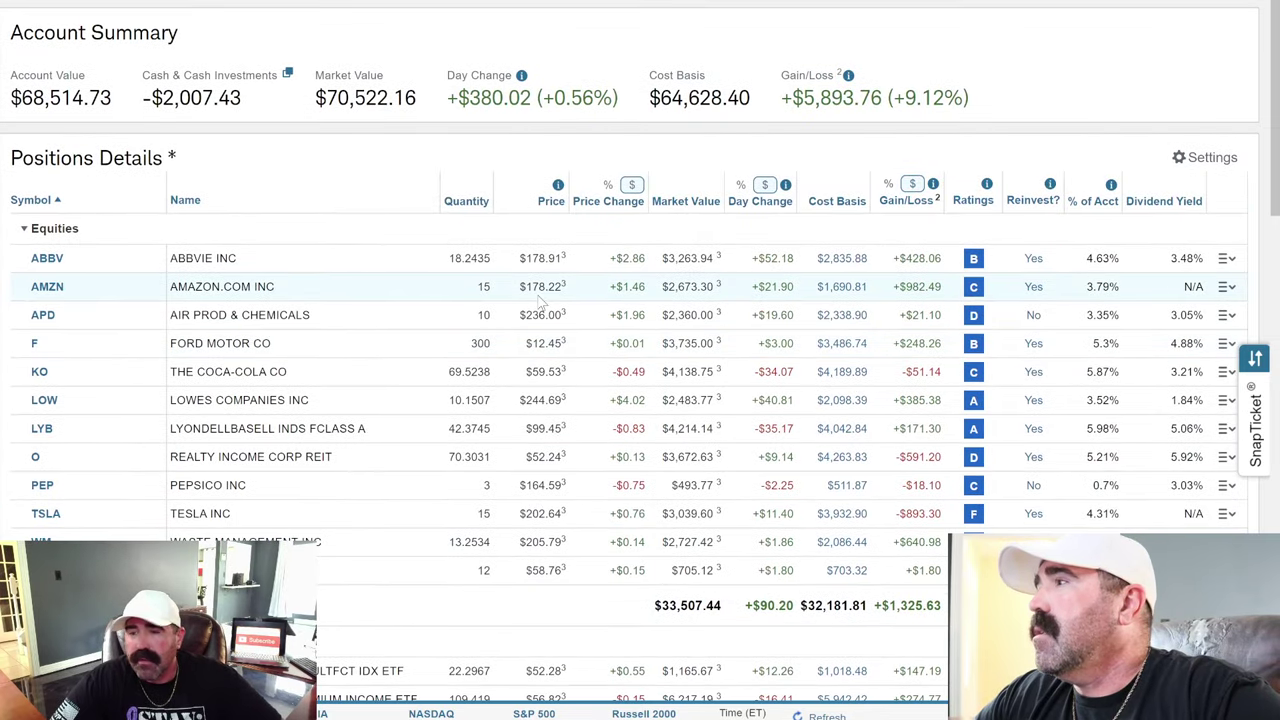
scroll(540, 300, up, 2)
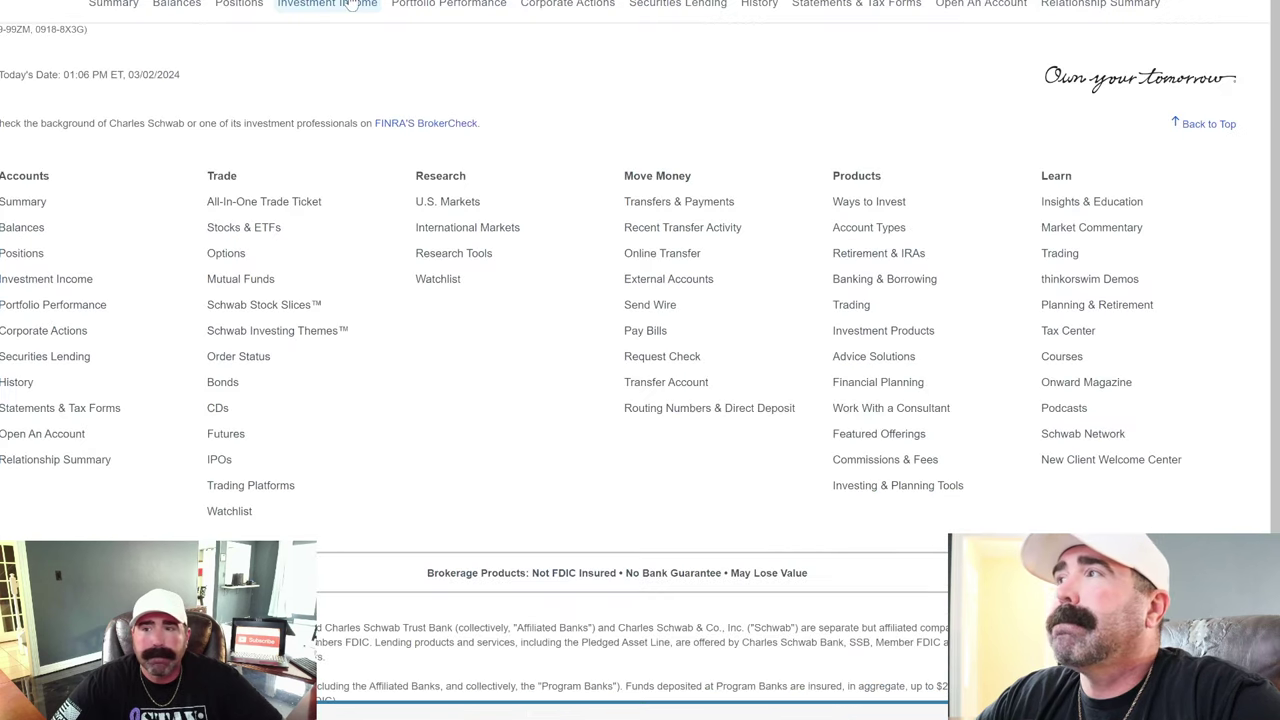
Open the Investment Income page and examine the 2024 monthly income chart and the account's income summary.
click(352, 3)
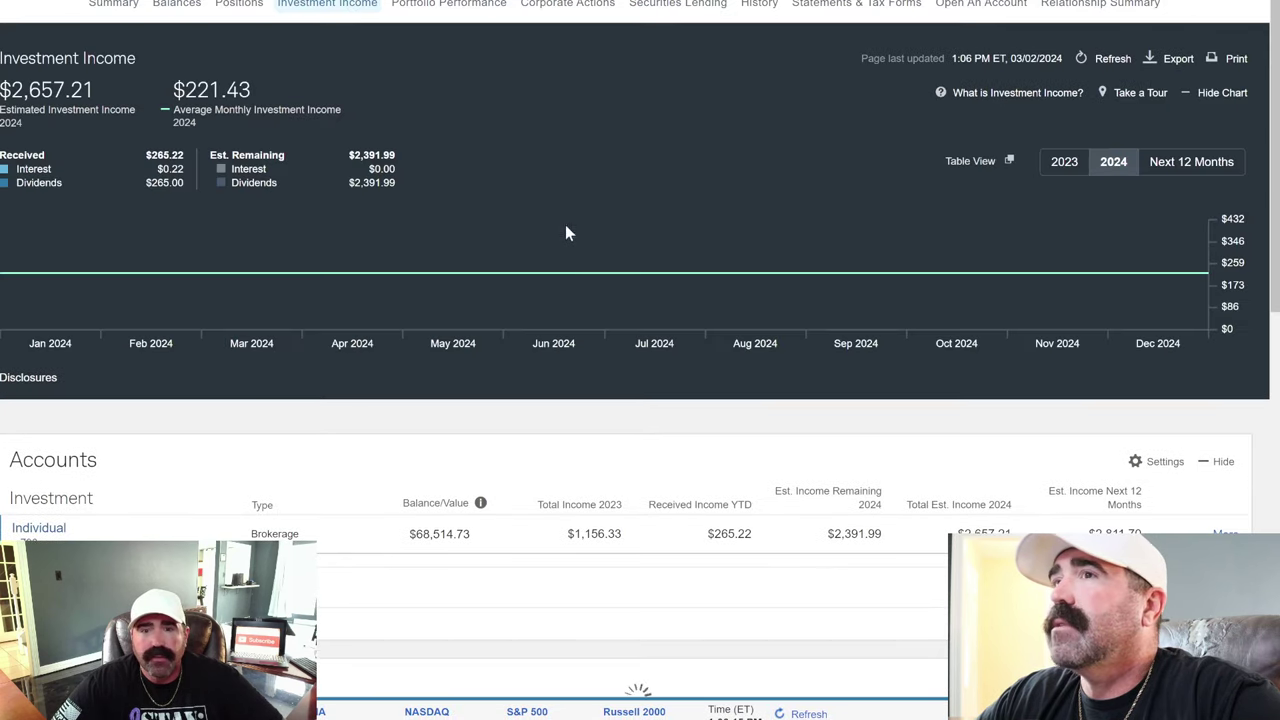
scroll(567, 229, down, 1)
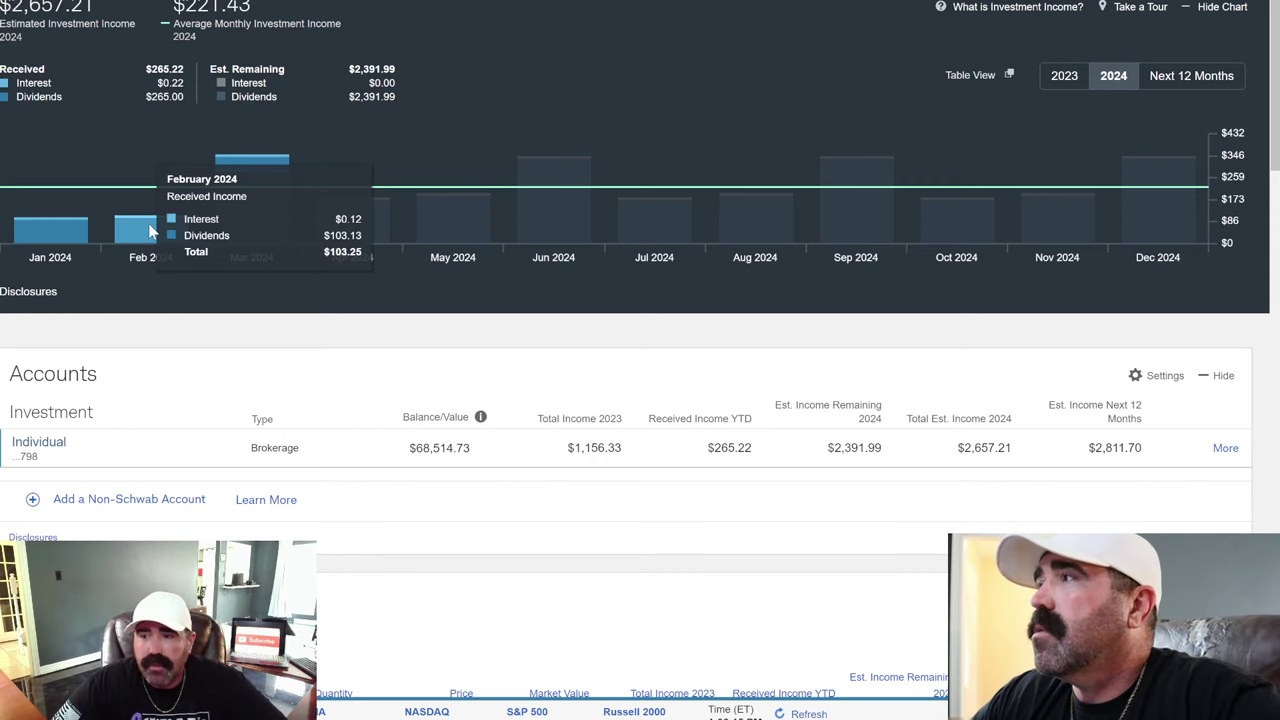
scroll(150, 232, down, 1)
scroll(148, 232, down, 2)
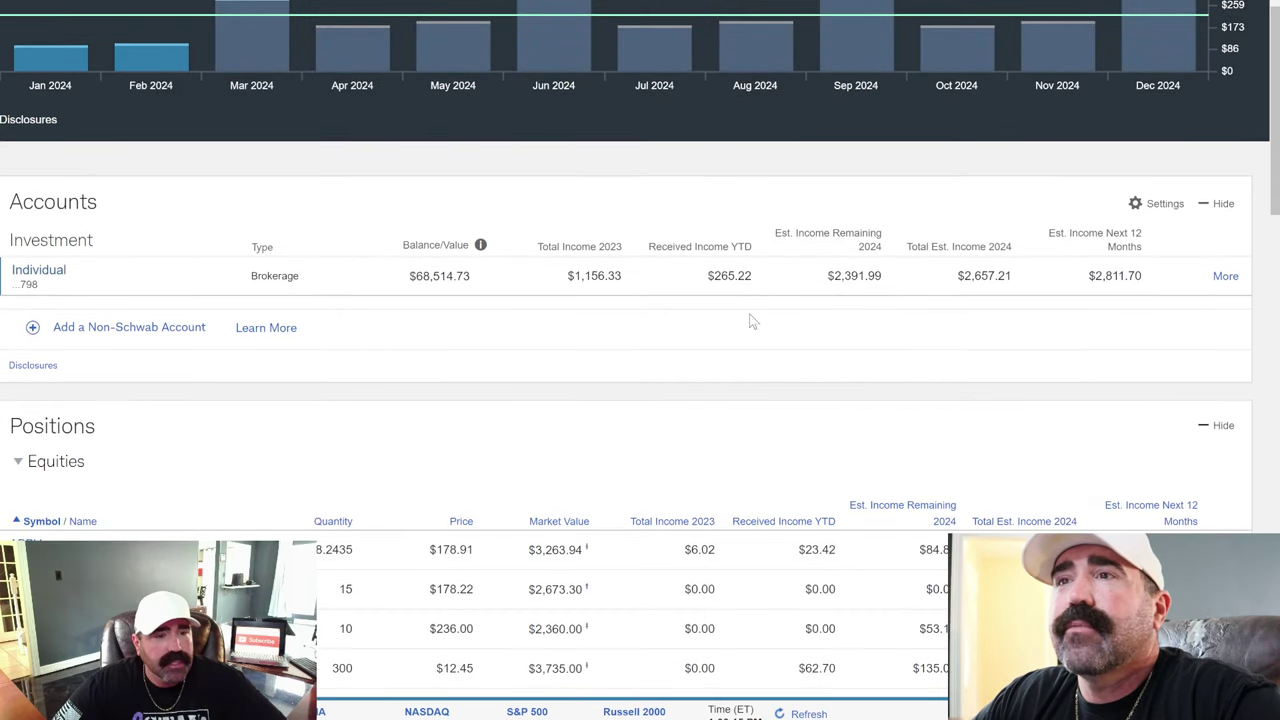
scroll(754, 320, up, 3)
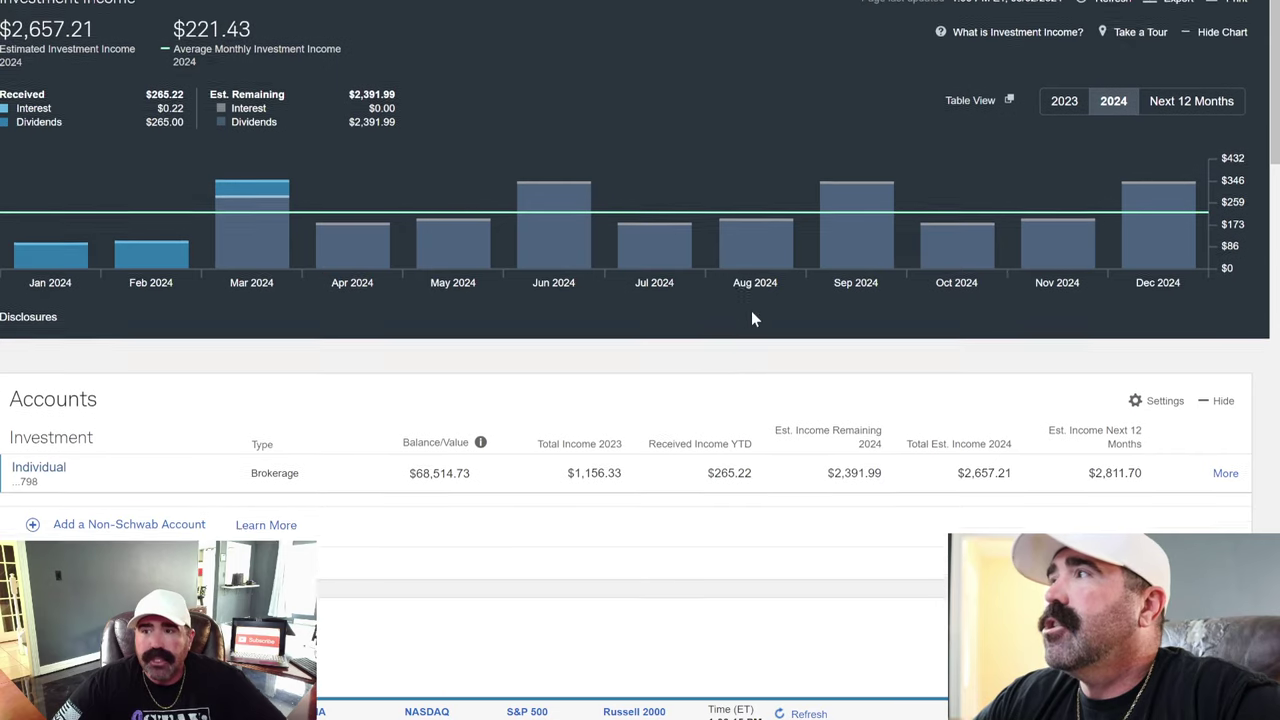
scroll(751, 311, up, 2)
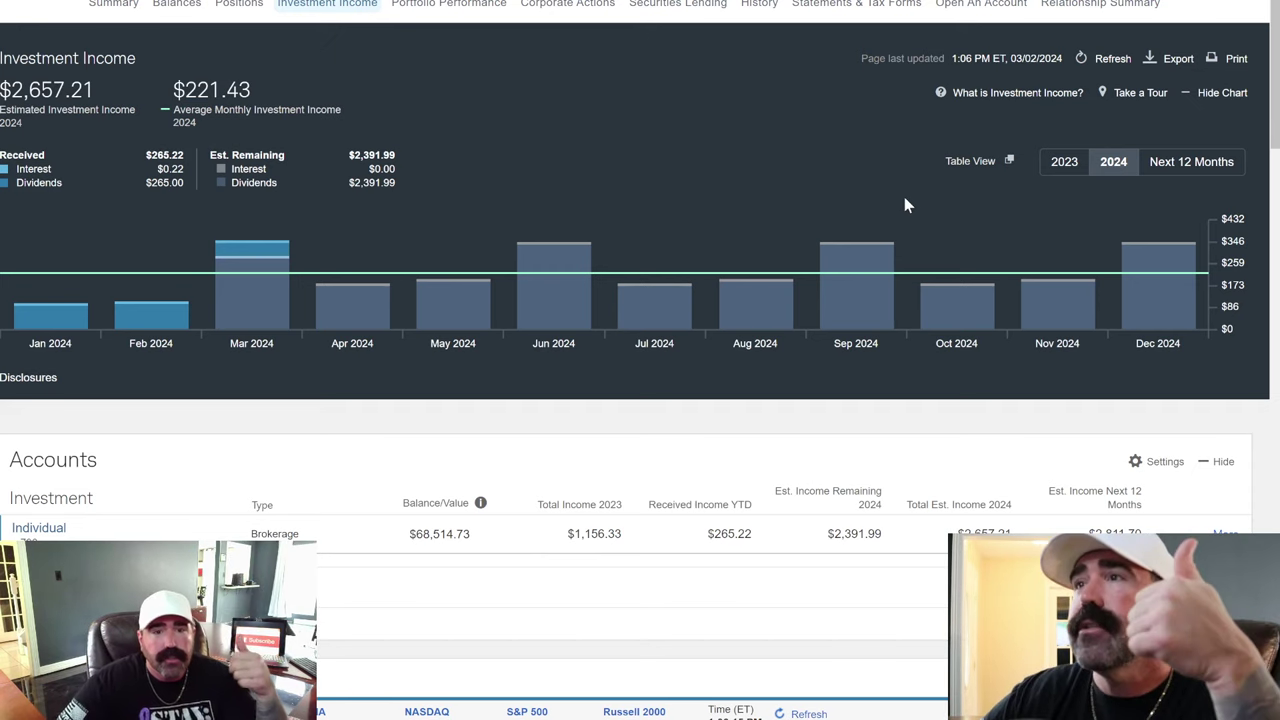
Show the estimated income for the next 12 months and review the income of each equity and ETF position.
click(1207, 166)
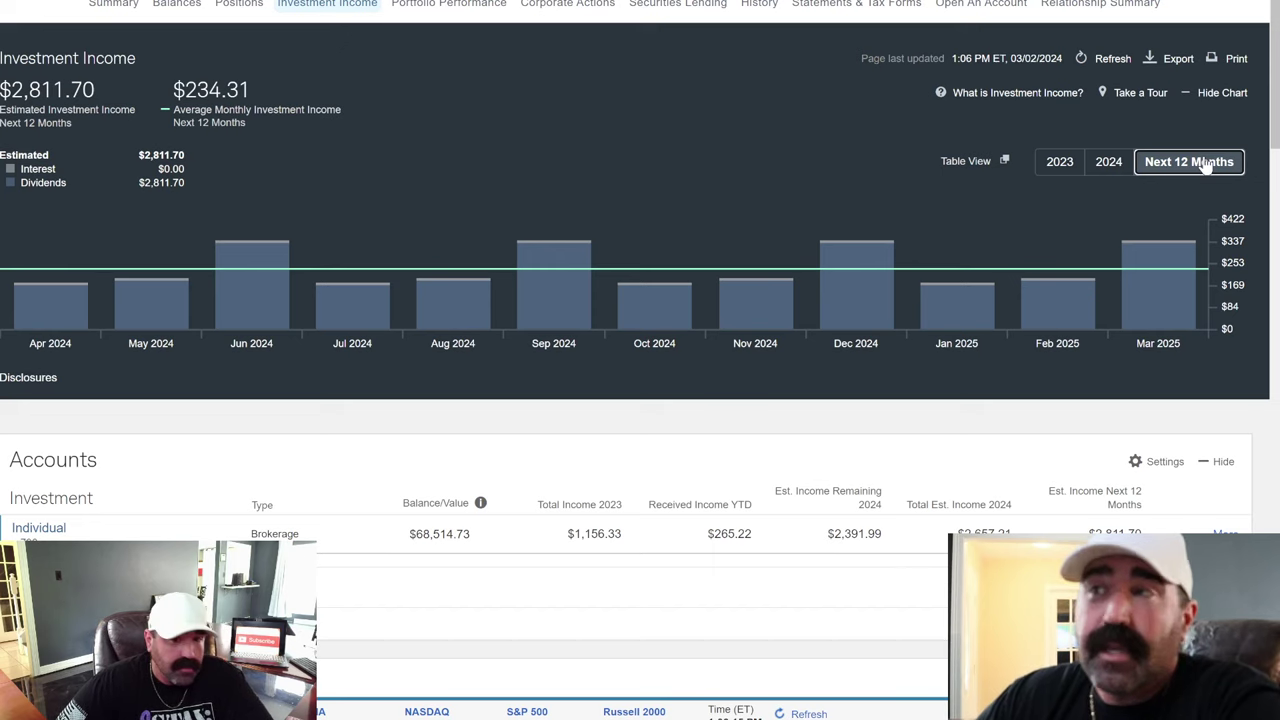
scroll(1039, 238, down, 5)
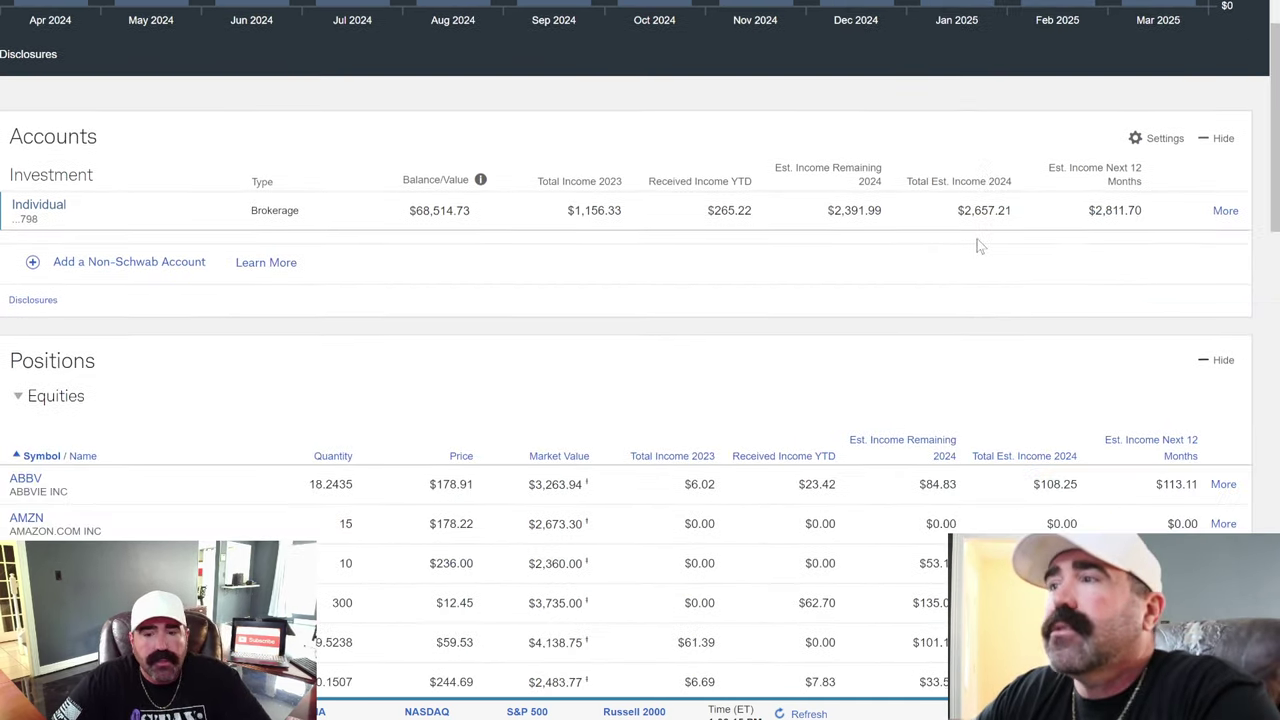
scroll(978, 246, down, 1)
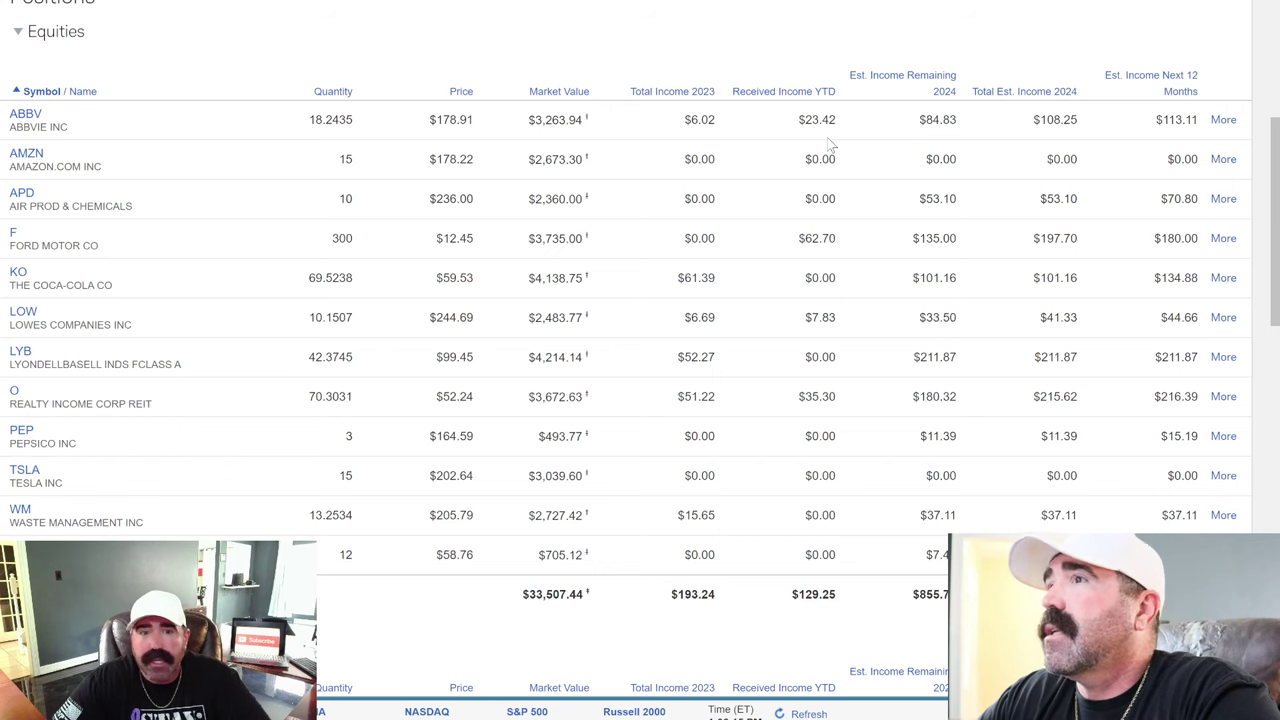
scroll(829, 146, down, 1)
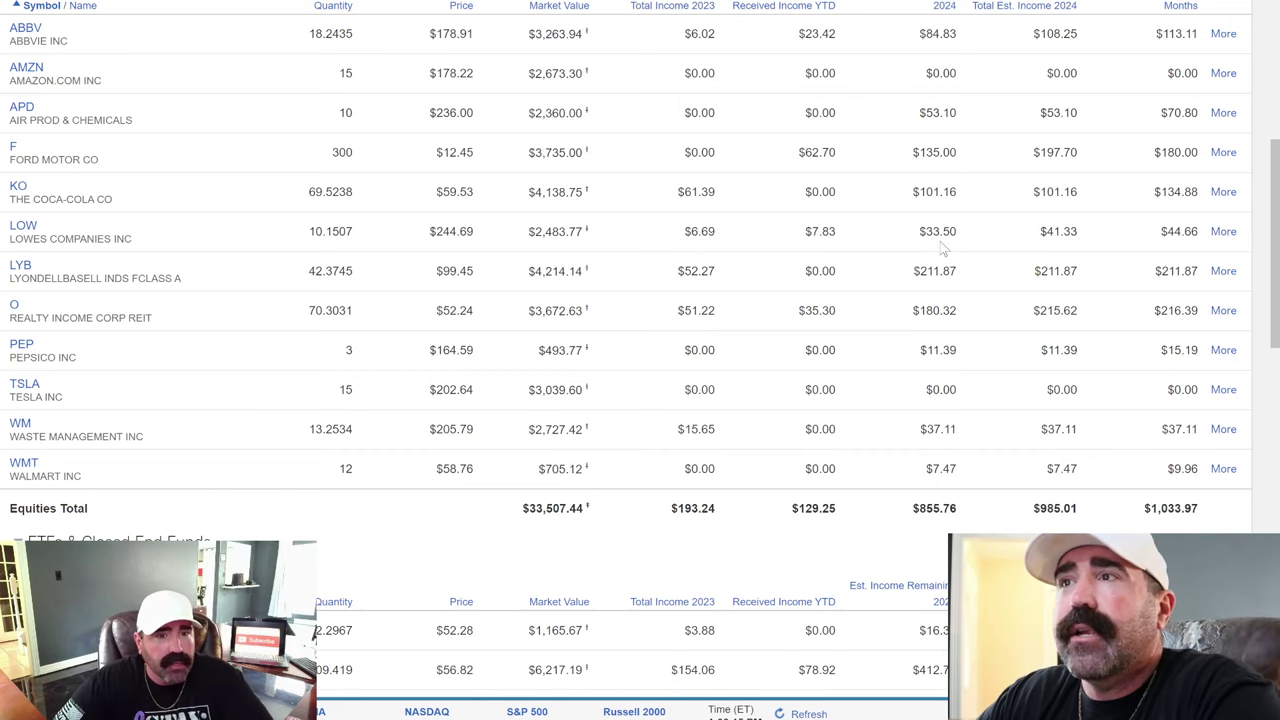
scroll(942, 249, down, 3)
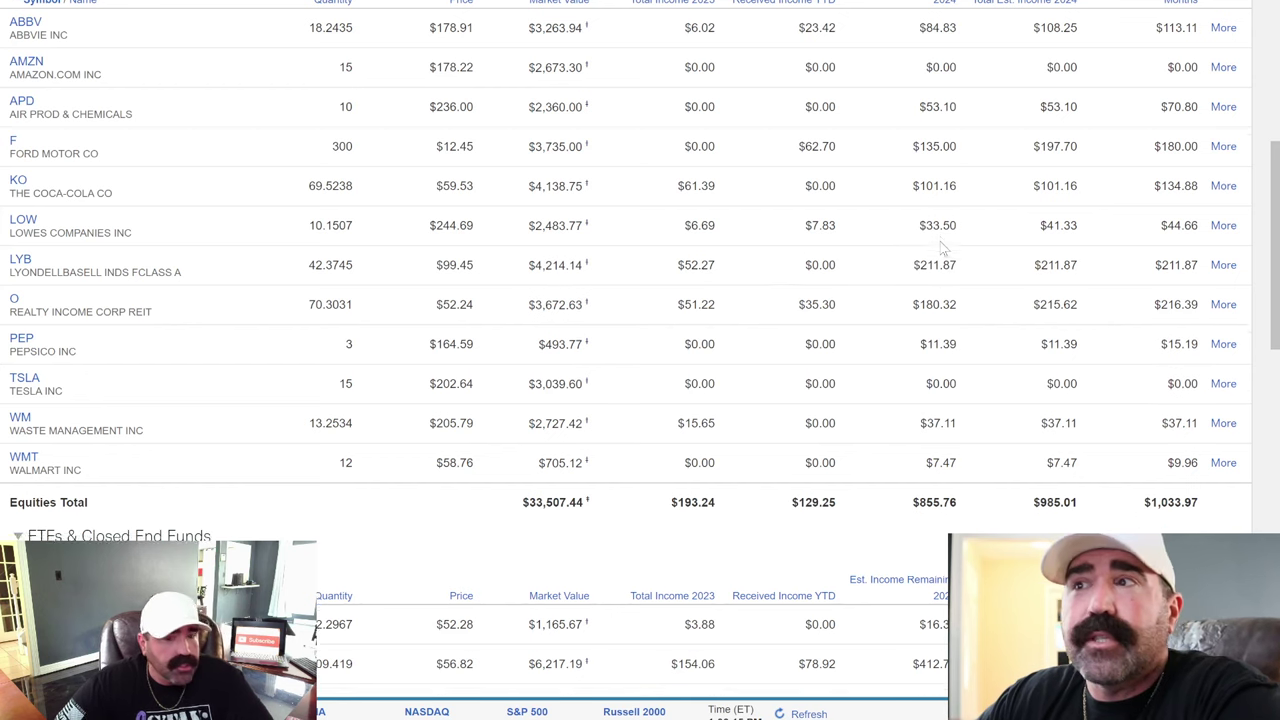
scroll(942, 249, down, 3)
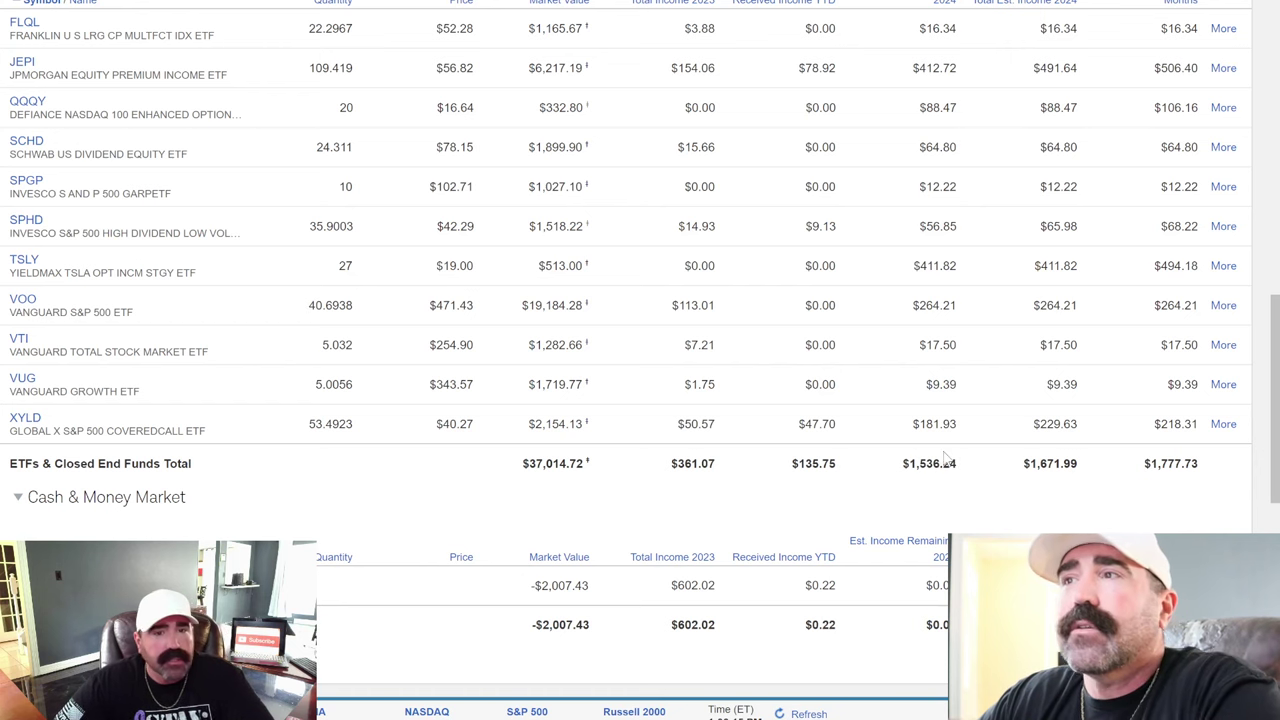
Open the research page for Ford Motor Co (F) from the equities list and find its Dividends section.
scroll(955, 455, up, 10)
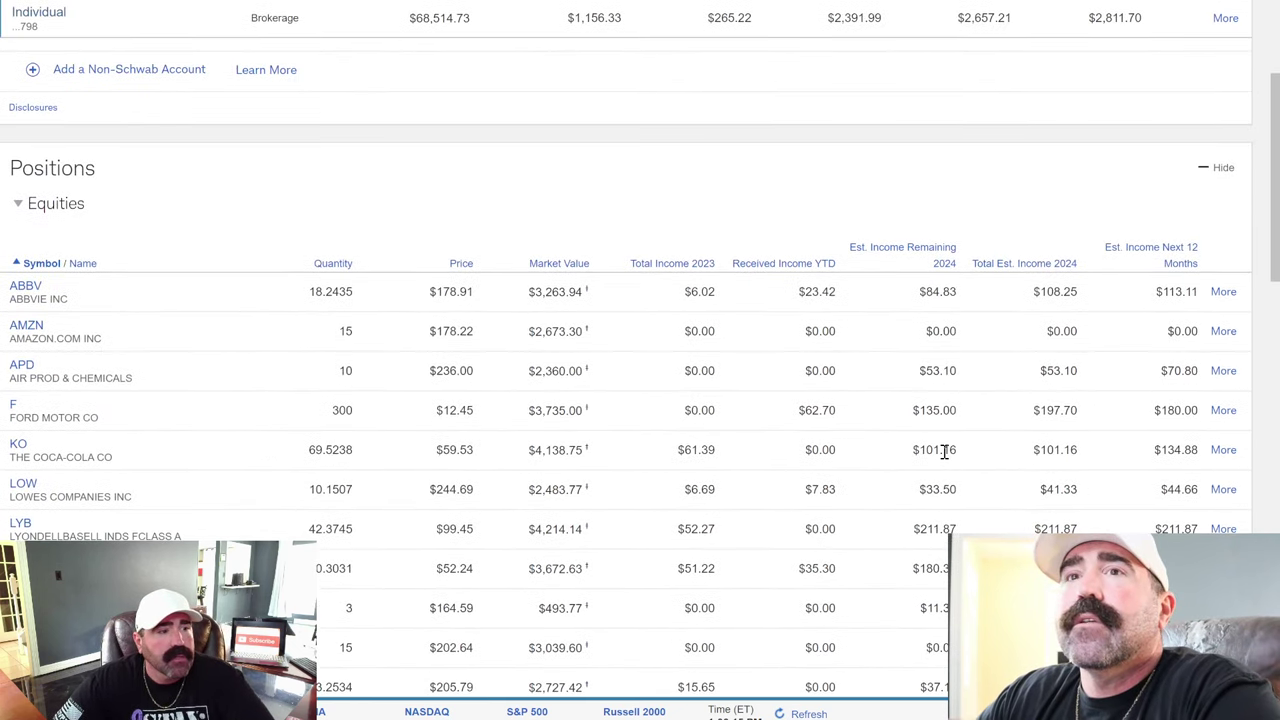
scroll(944, 451, down, 1)
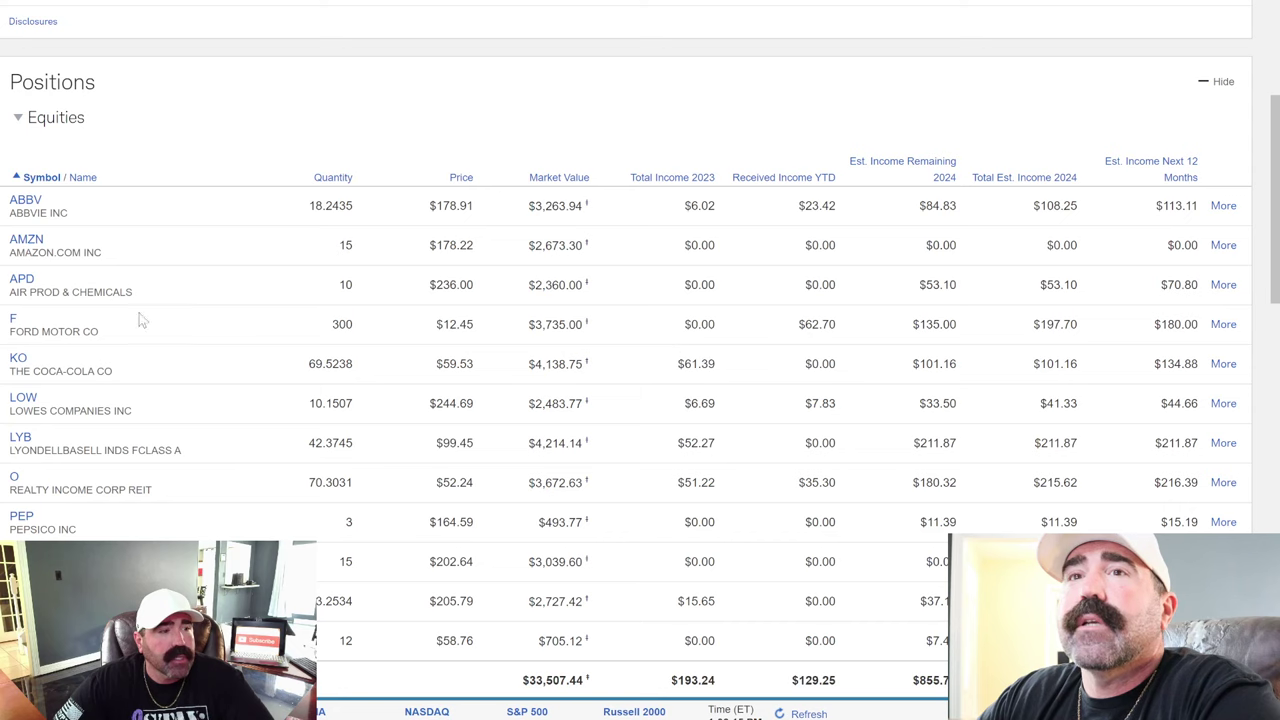
click(13, 318)
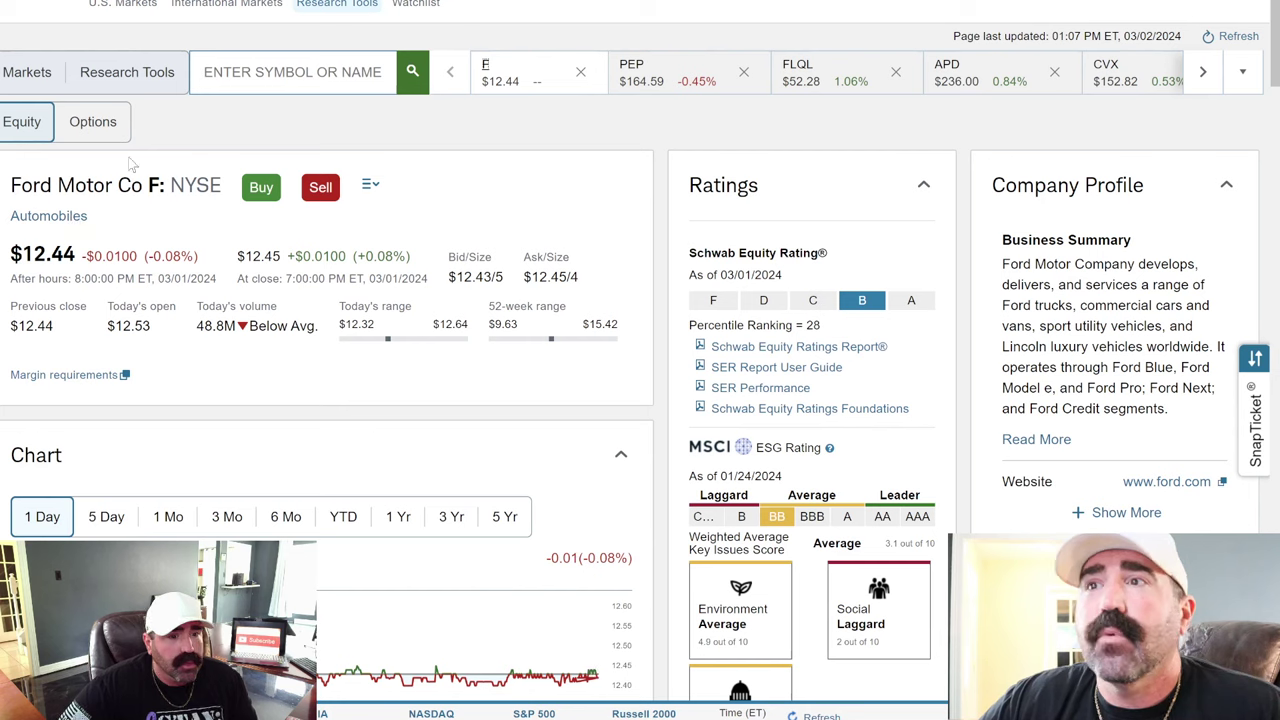
scroll(661, 315, down, 2)
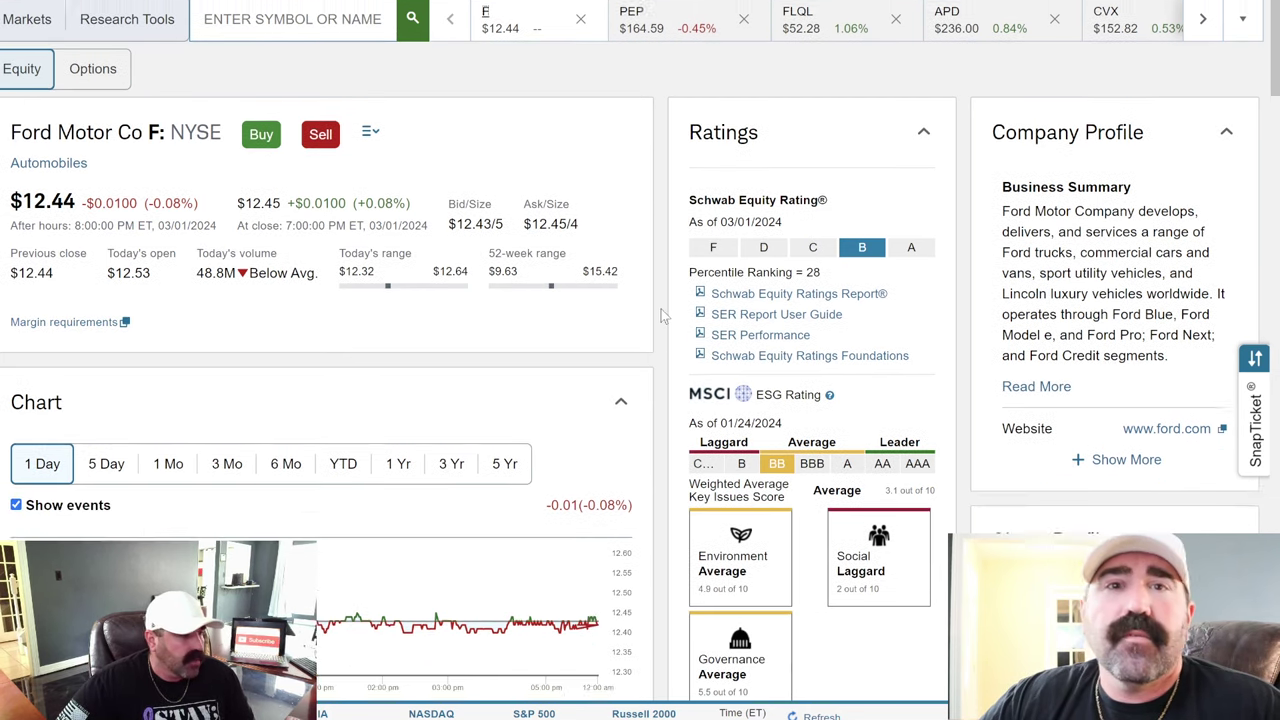
scroll(661, 316, down, 3)
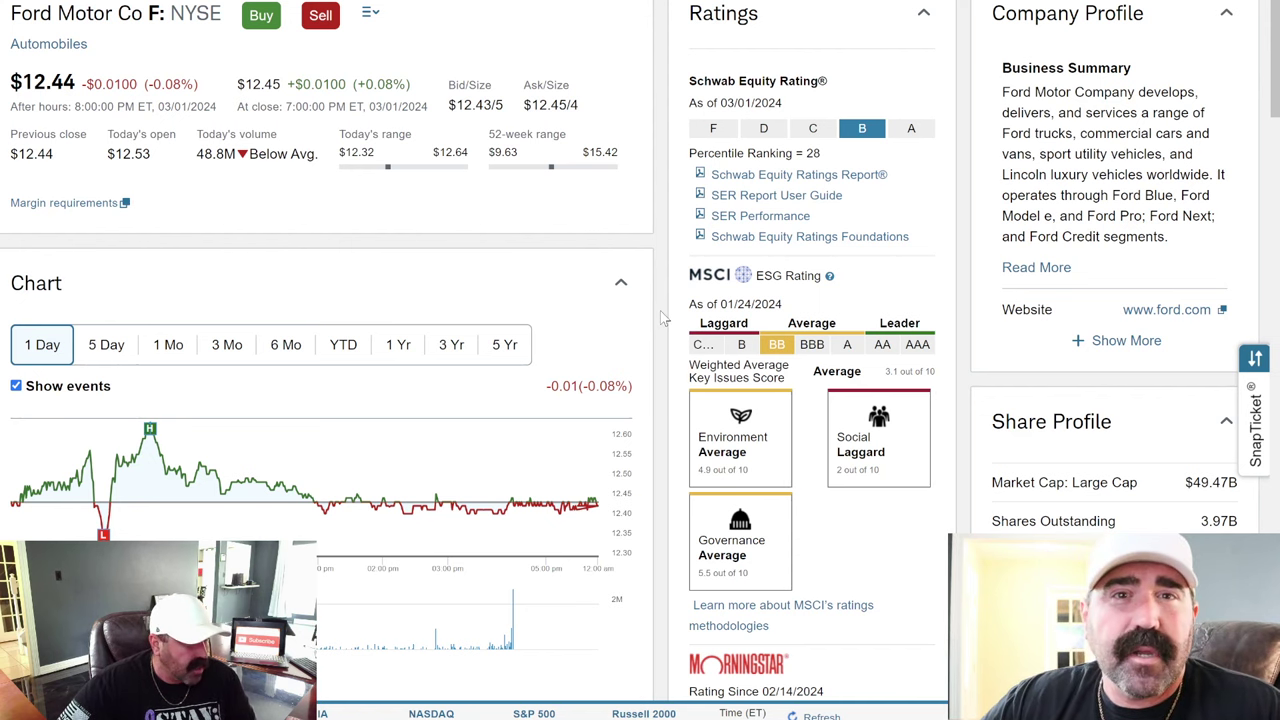
scroll(661, 317, down, 15)
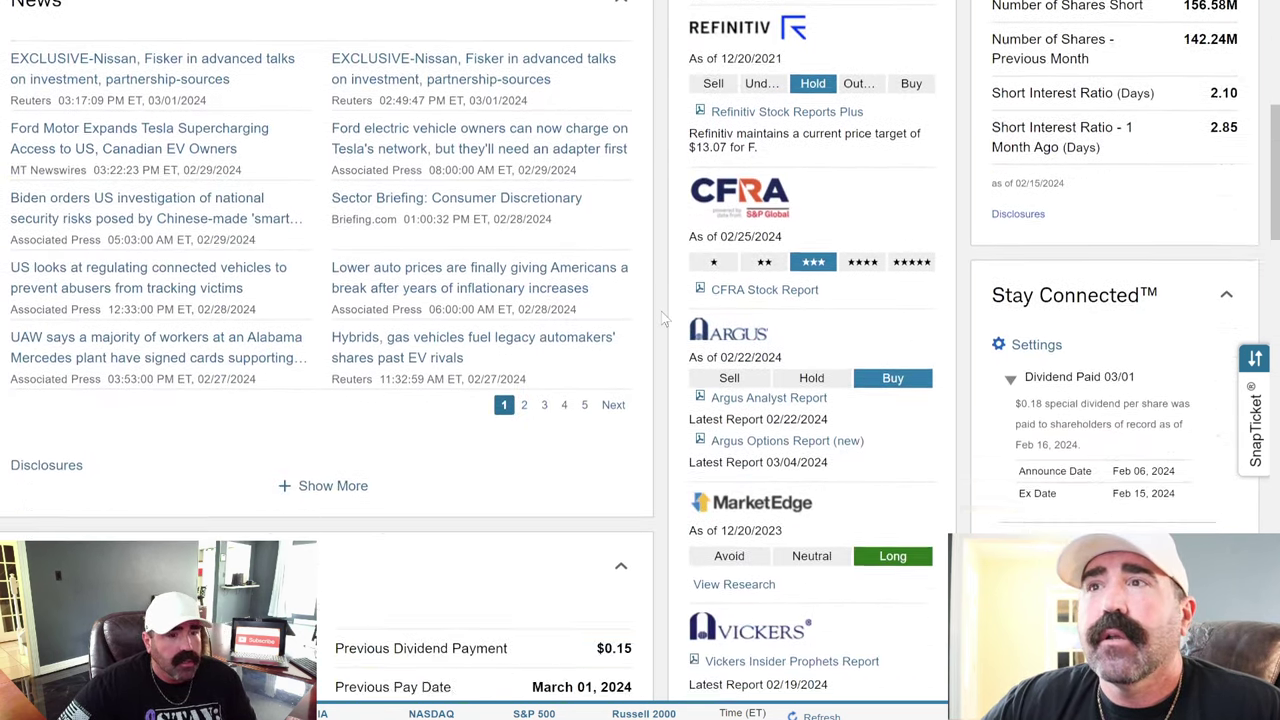
scroll(661, 317, down, 9)
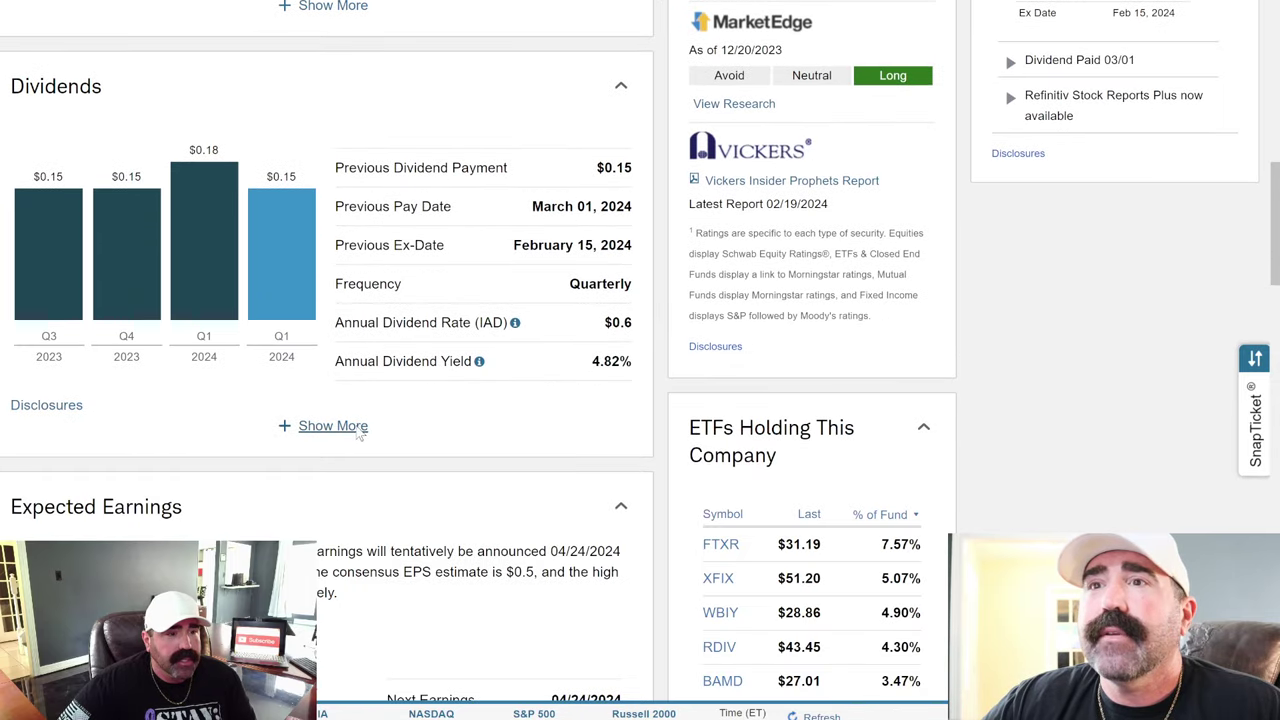
Expand Ford's dividend details and examine the yearly payments, dividend history, peer comparison and statistics.
click(357, 429)
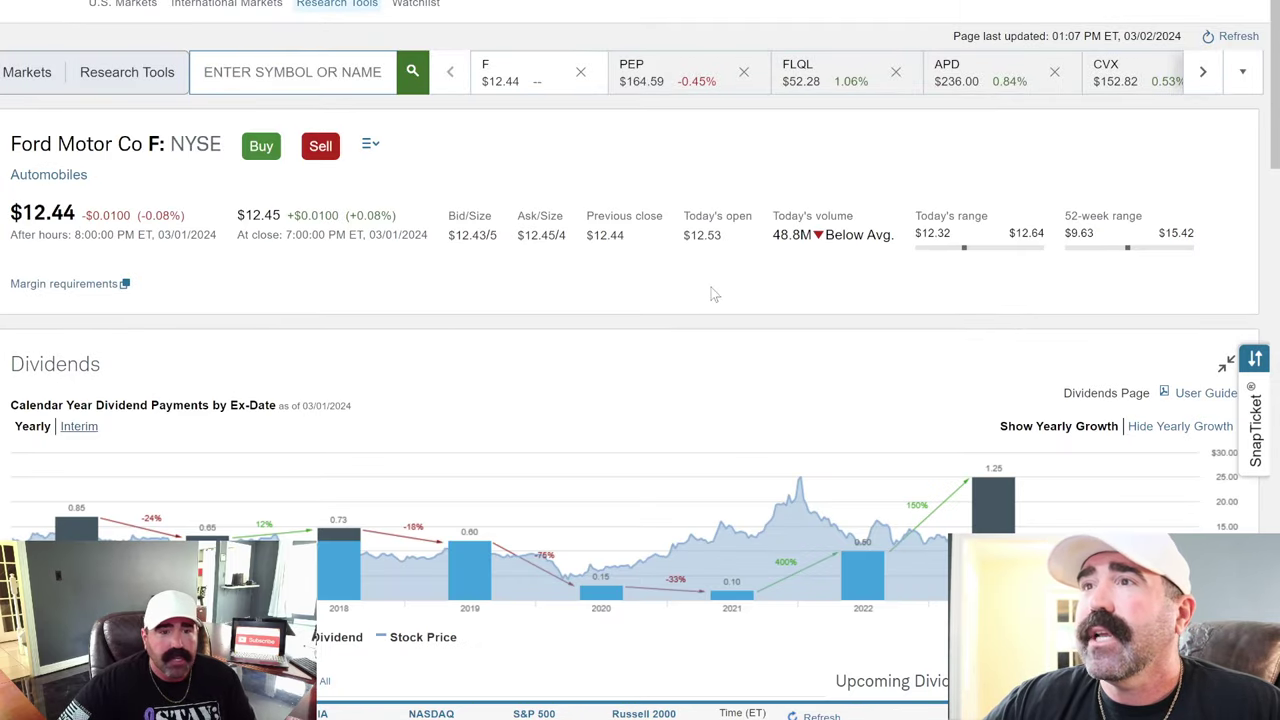
scroll(711, 287, down, 5)
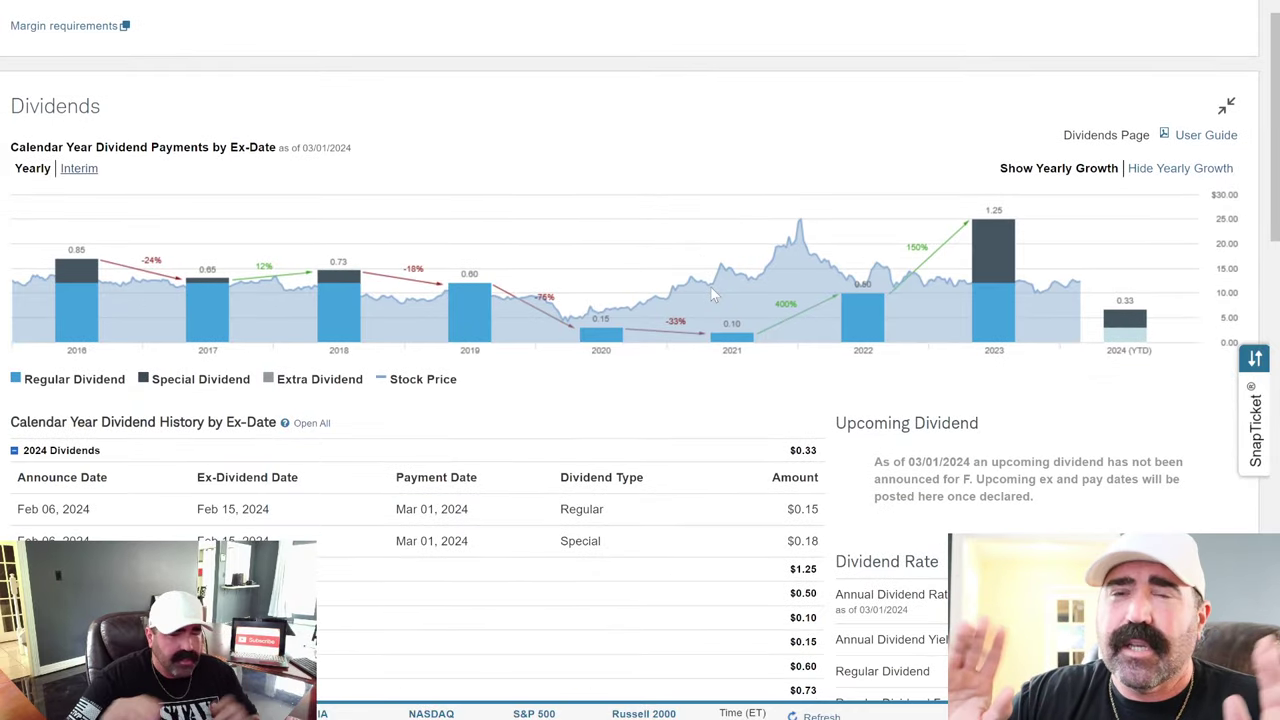
scroll(906, 270, down, 3)
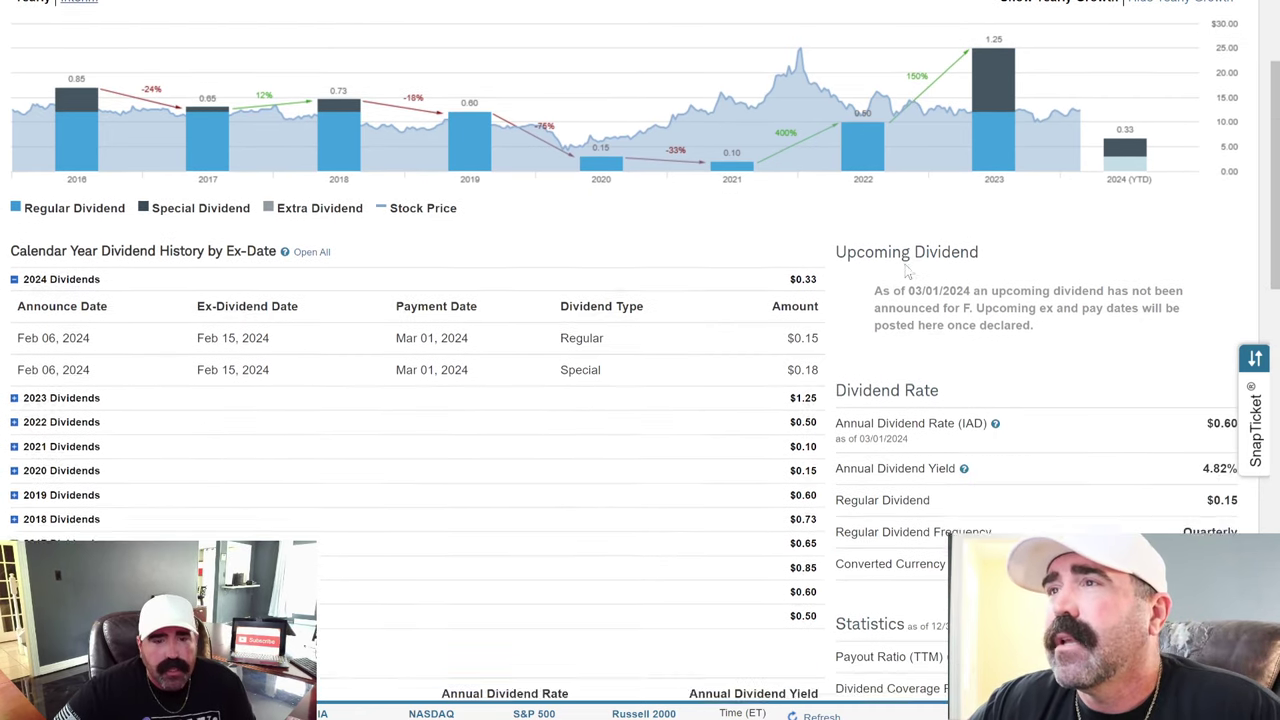
scroll(906, 266, down, 2)
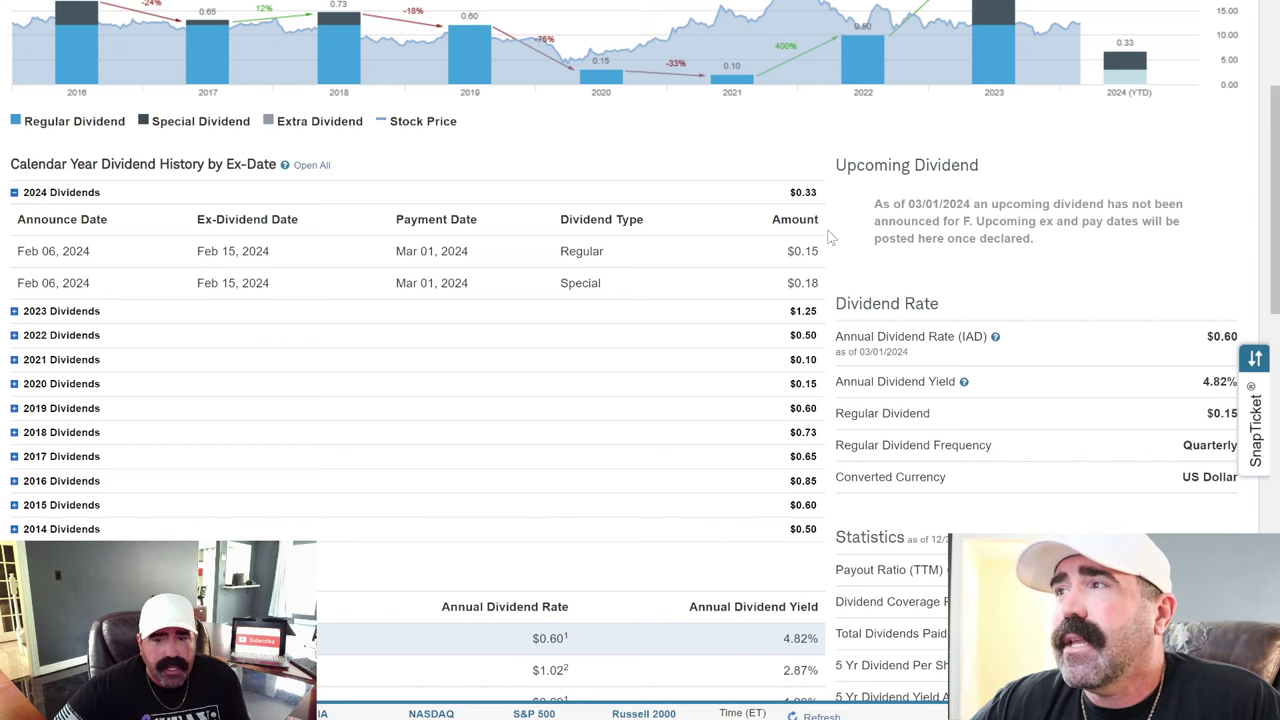
scroll(828, 236, down, 8)
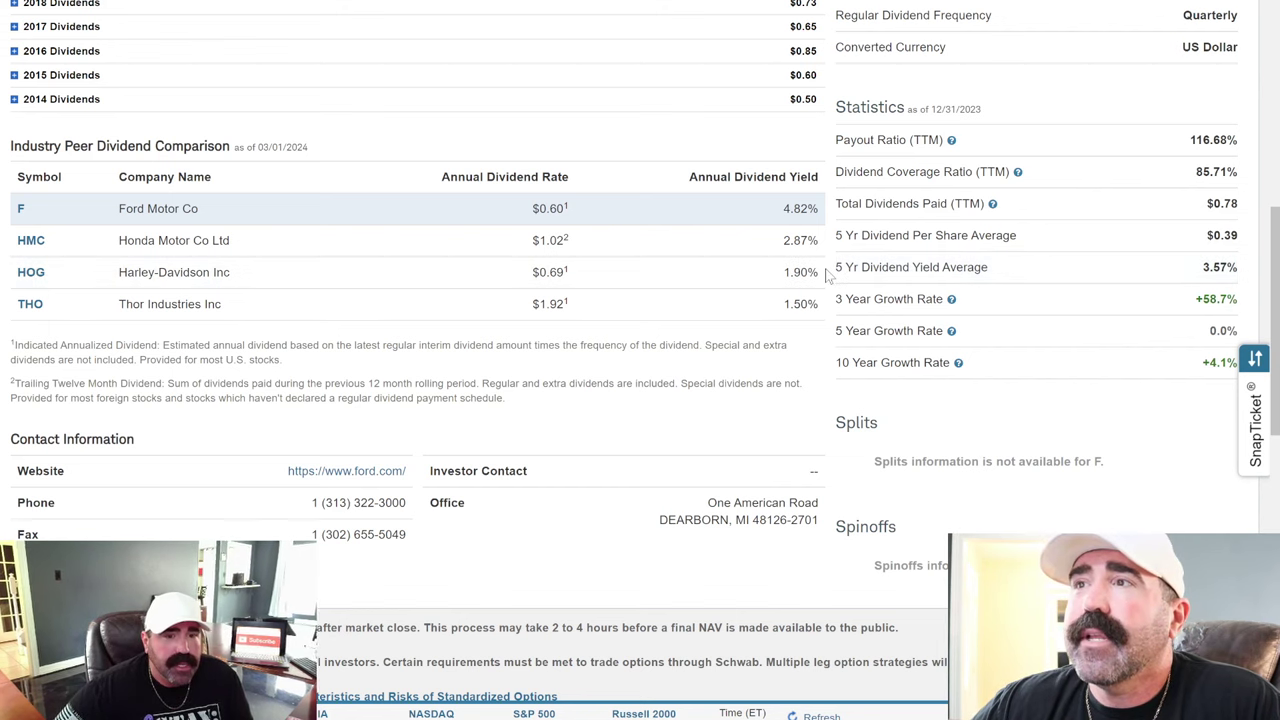
scroll(827, 276, up, 3)
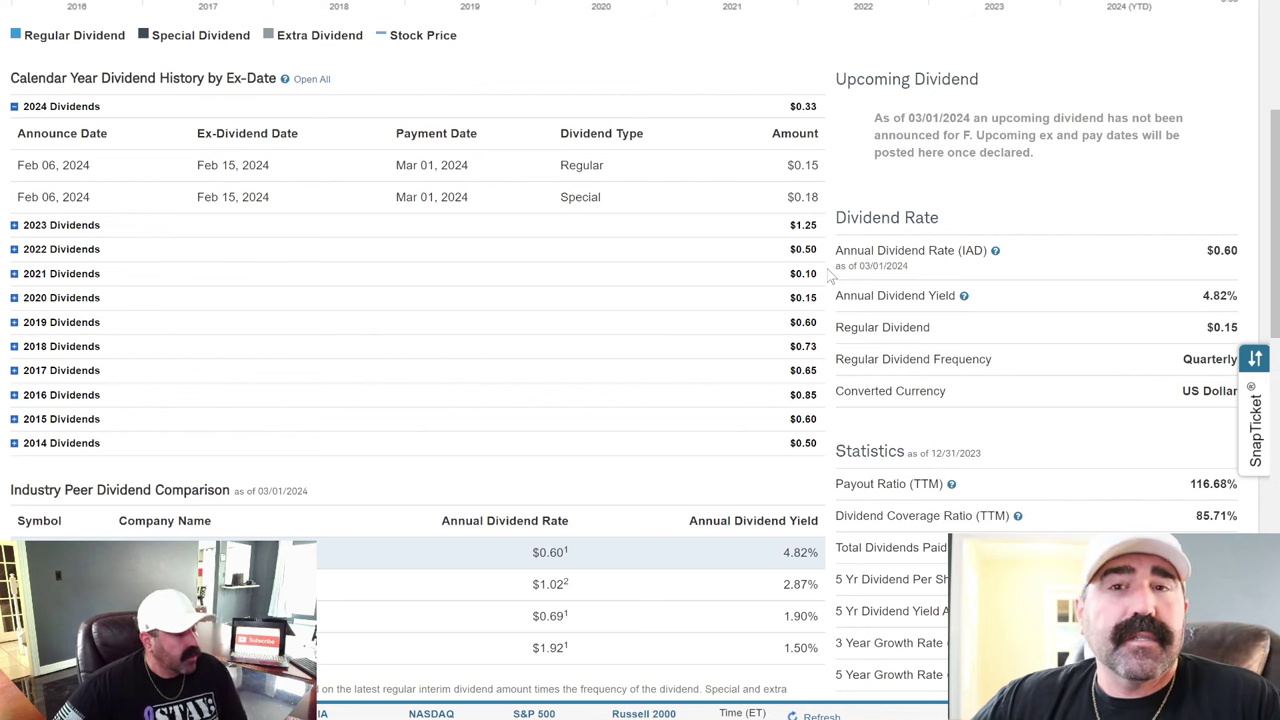
scroll(829, 277, up, 4)
scroll(829, 277, up, 2)
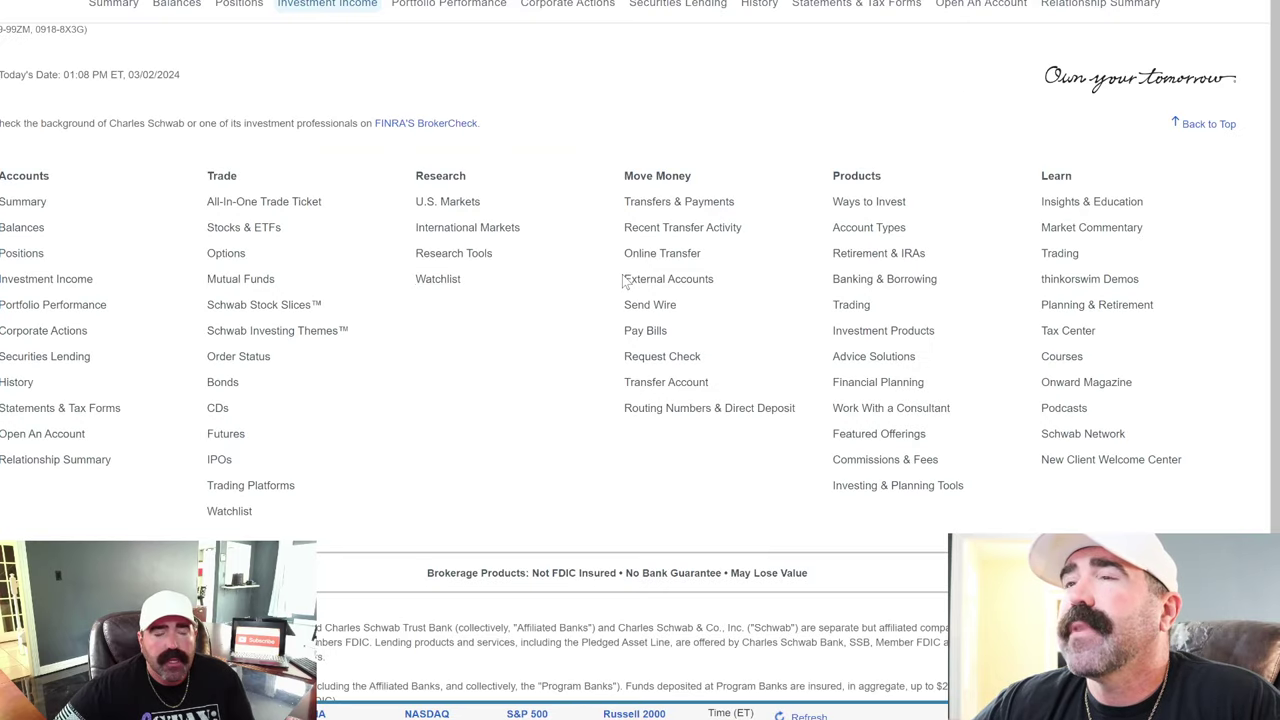
Return to the Investment Income page's equities list and review the income of each holding.
scroll(623, 282, down, 1)
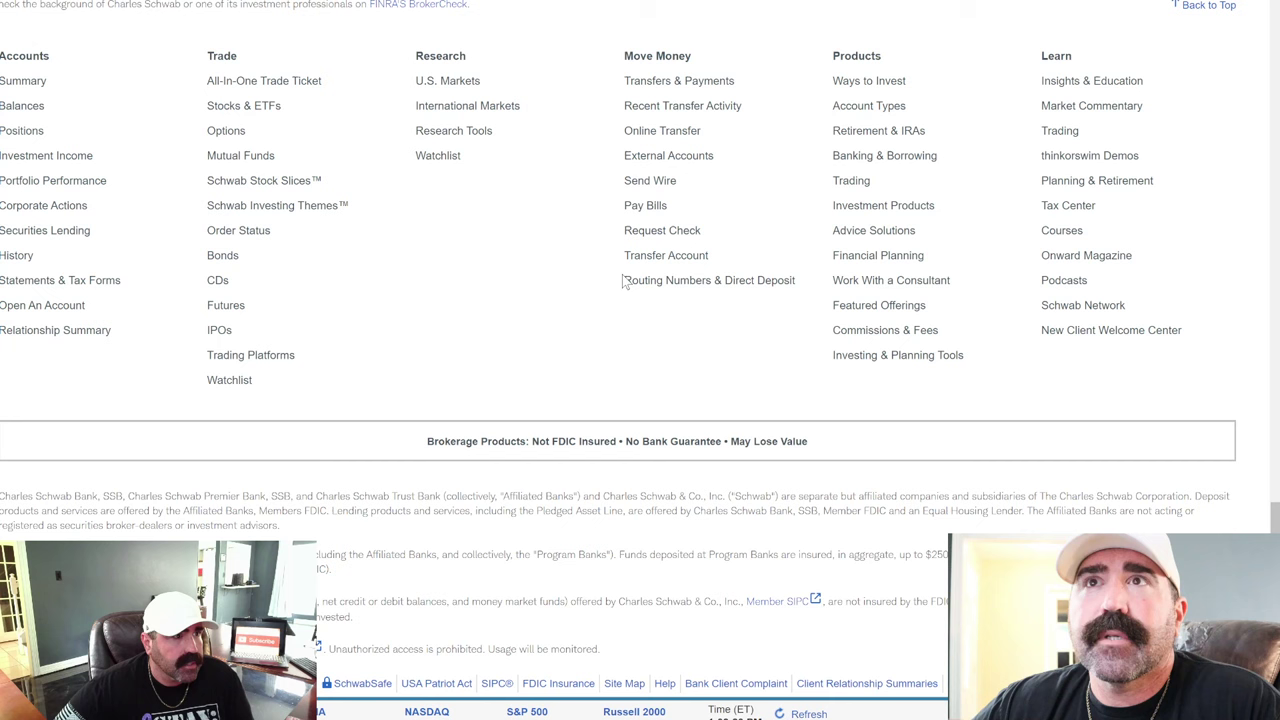
scroll(623, 283, up, 10)
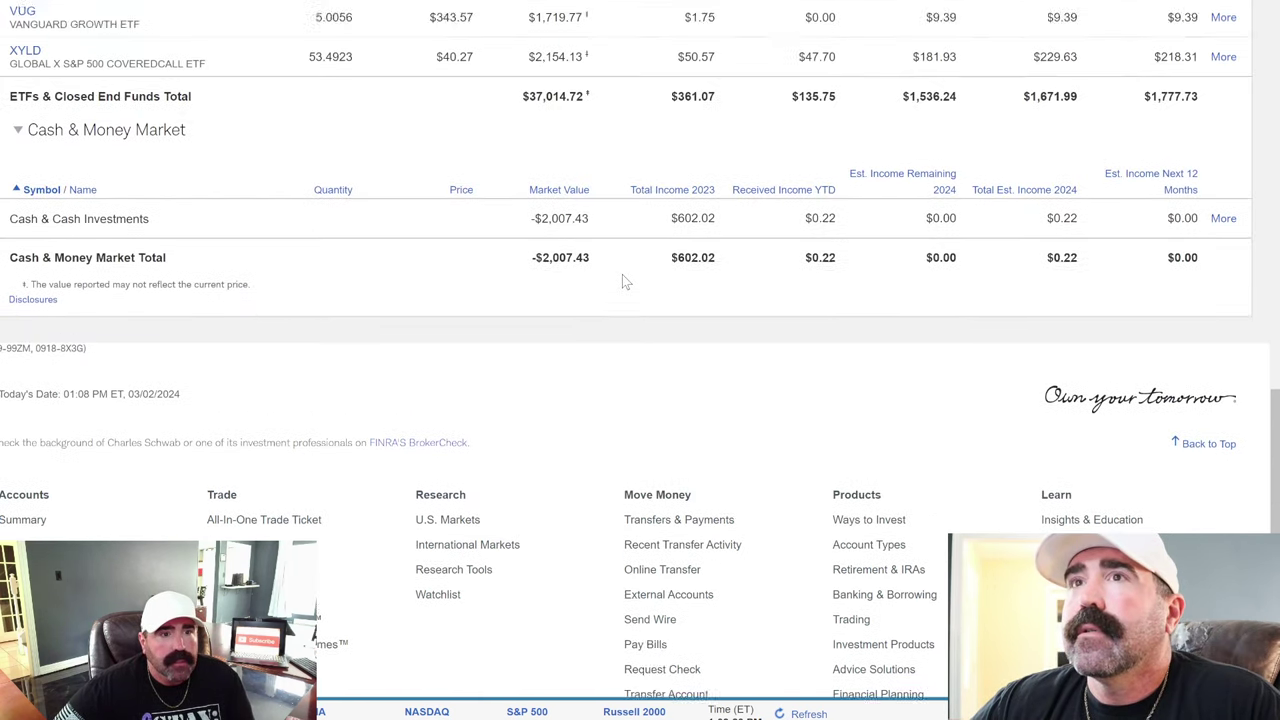
scroll(622, 280, up, 4)
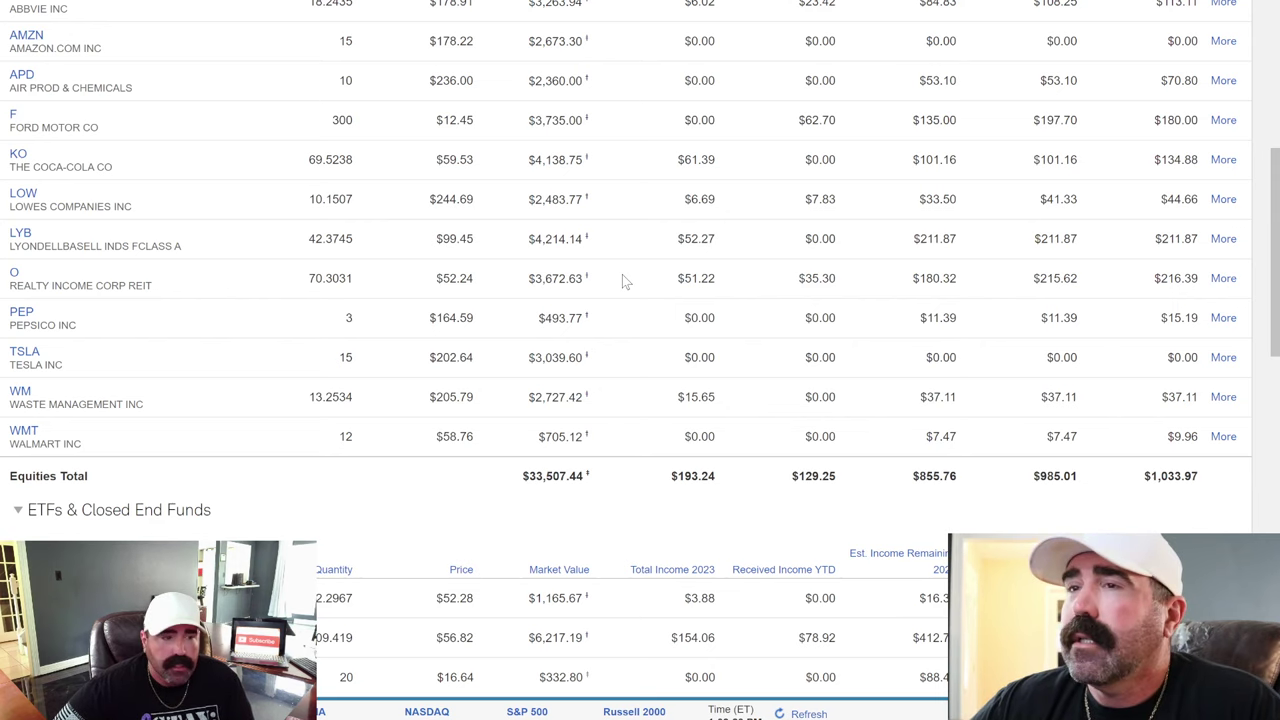
scroll(366, 444, down, 1)
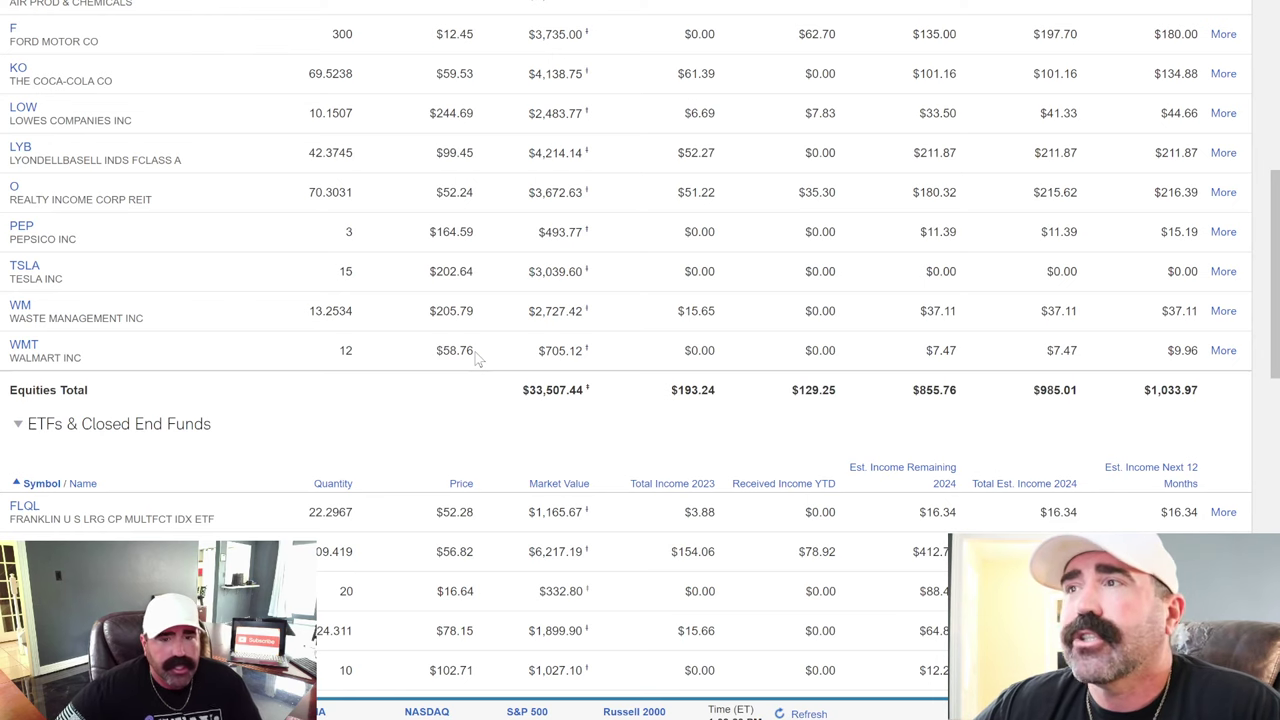
Open the research page for Walmart (WMT) from the equities list and find its Dividends section.
scroll(480, 358, up, 1)
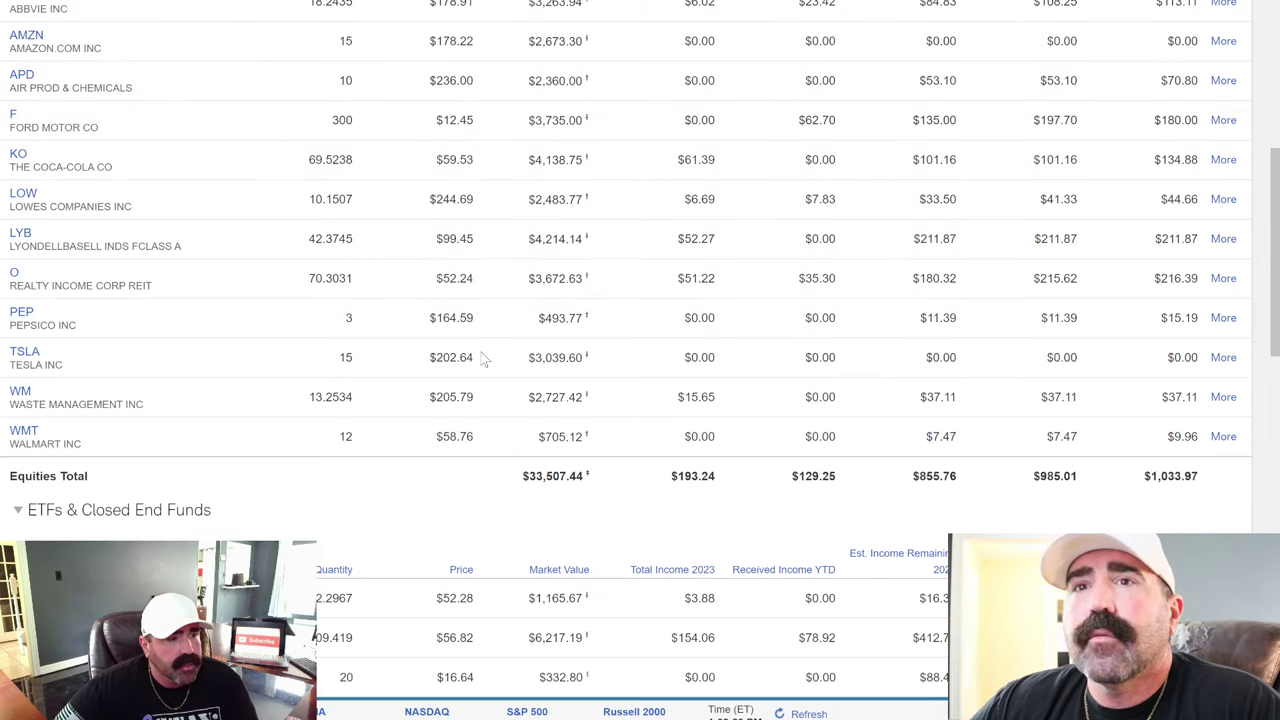
scroll(482, 358, up, 1)
scroll(481, 358, down, 3)
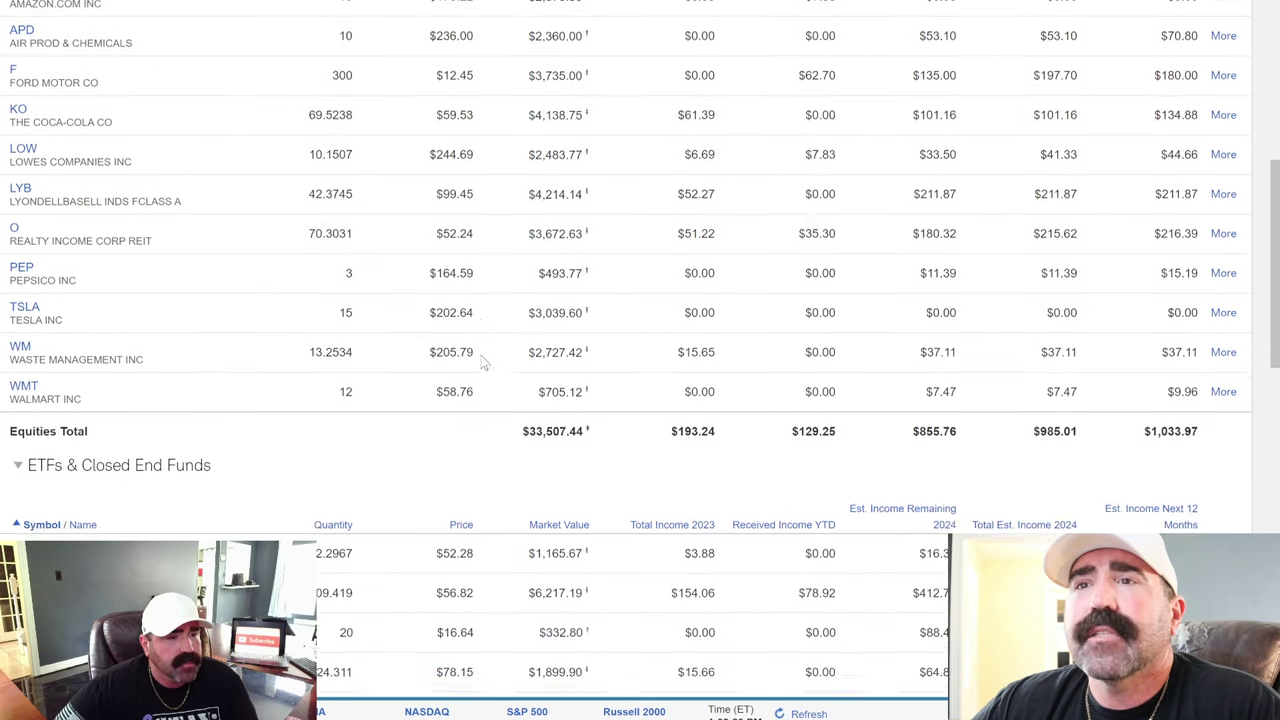
click(24, 262)
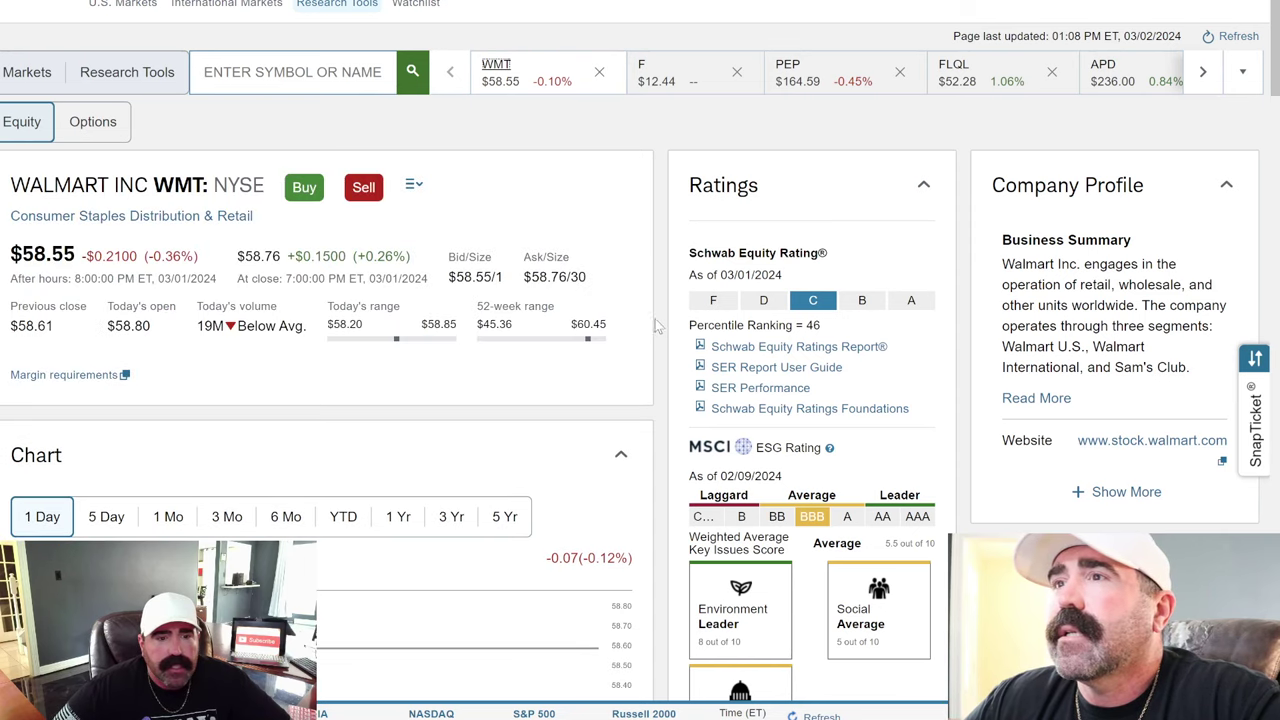
scroll(660, 325, down, 3)
scroll(660, 325, down, 10)
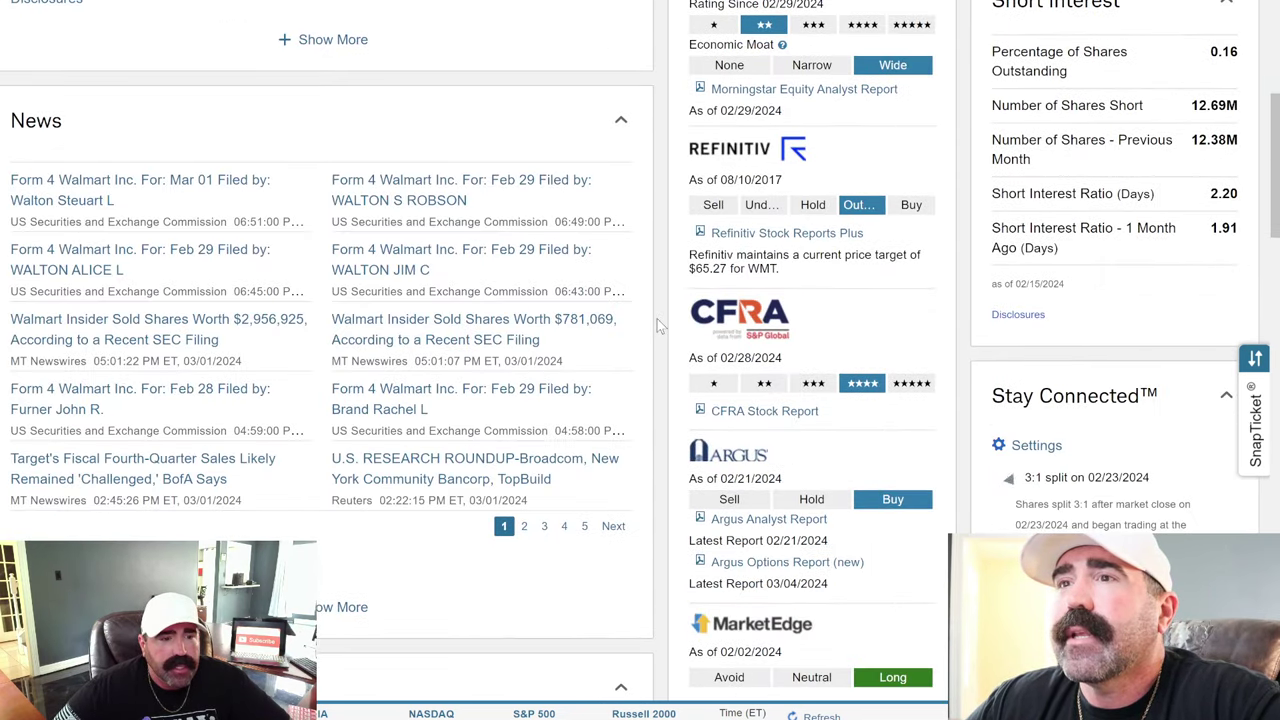
scroll(520, 430, down, 3)
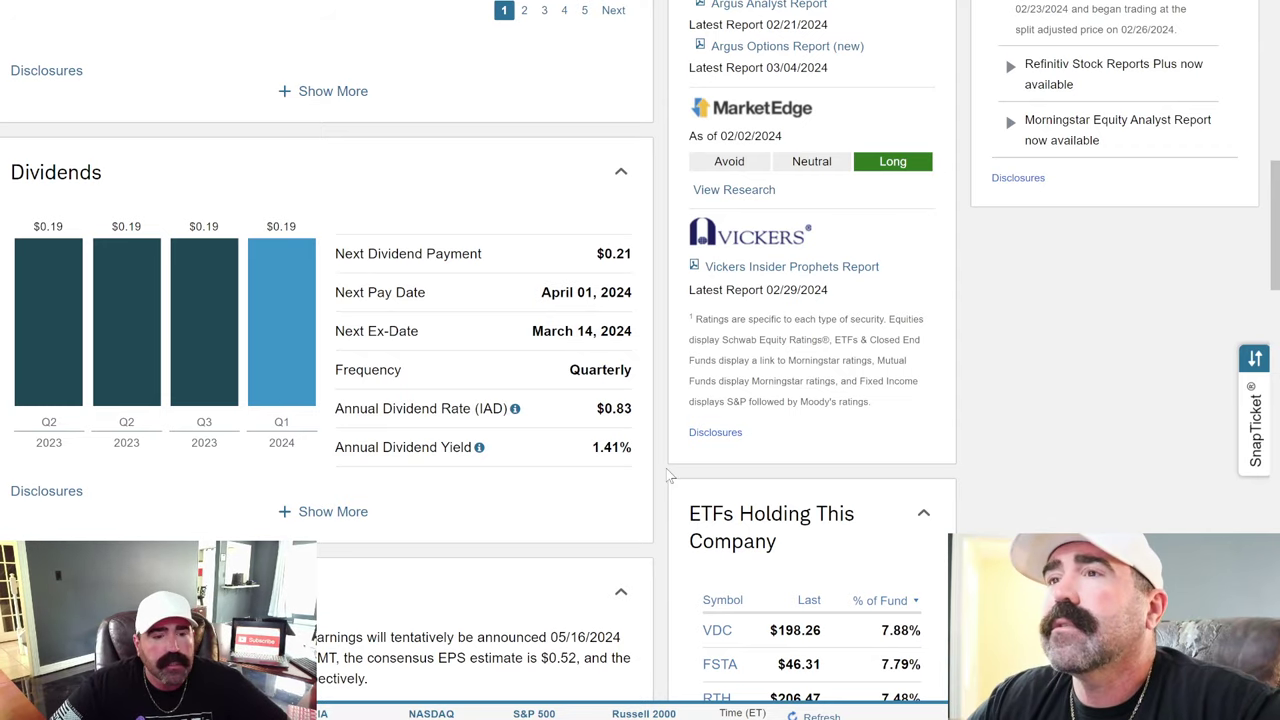
Return to the Investment Income page and review the income of the cash, ETF and equity holdings.
scroll(668, 476, up, 10)
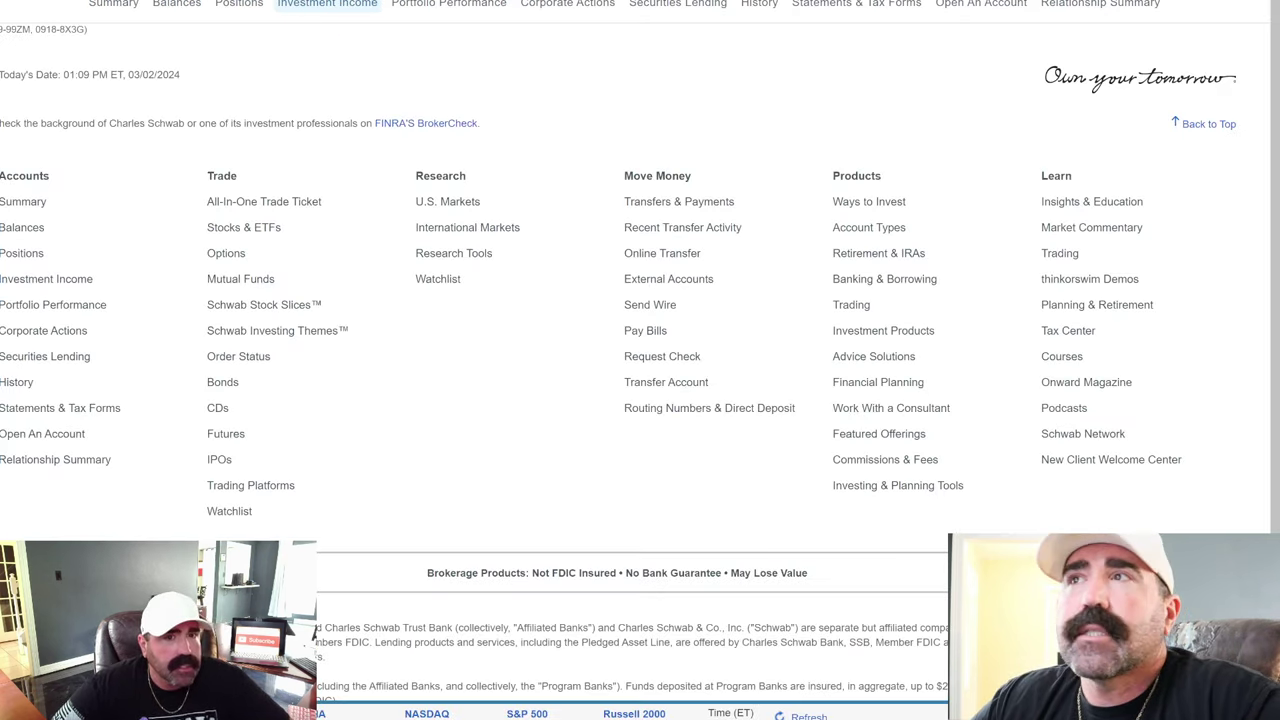
scroll(408, 265, up, 7)
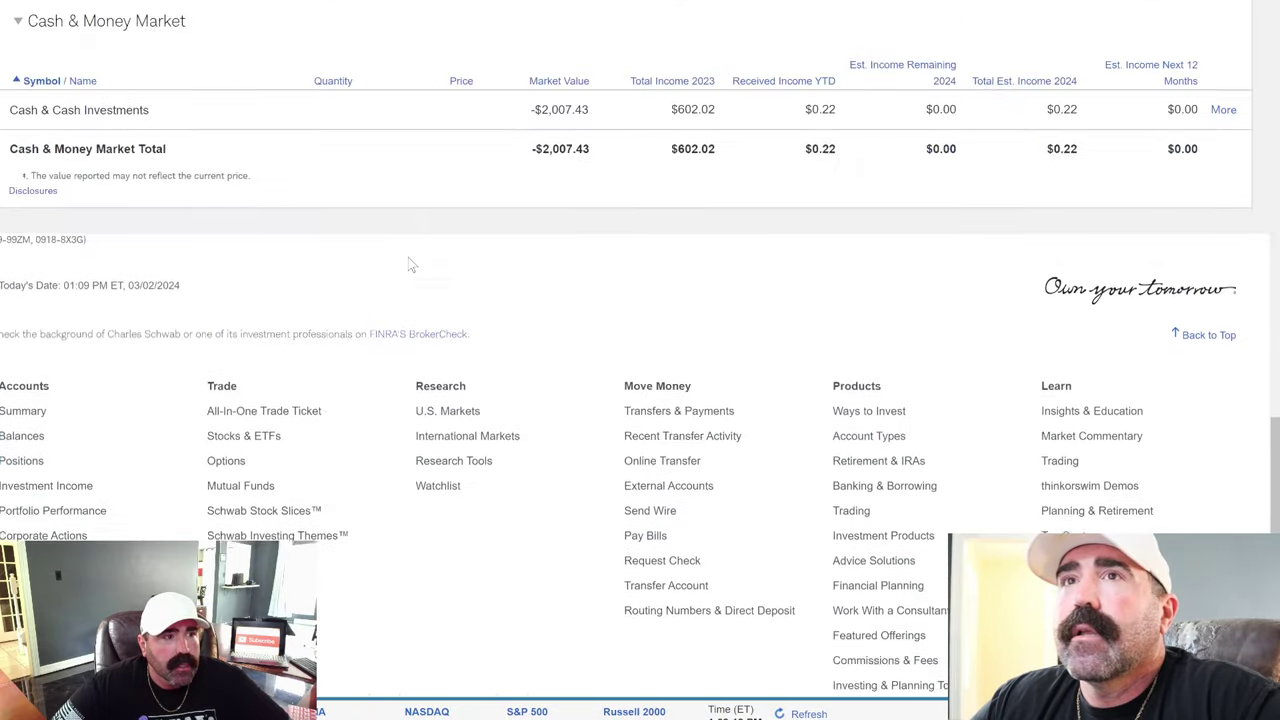
scroll(408, 263, up, 3)
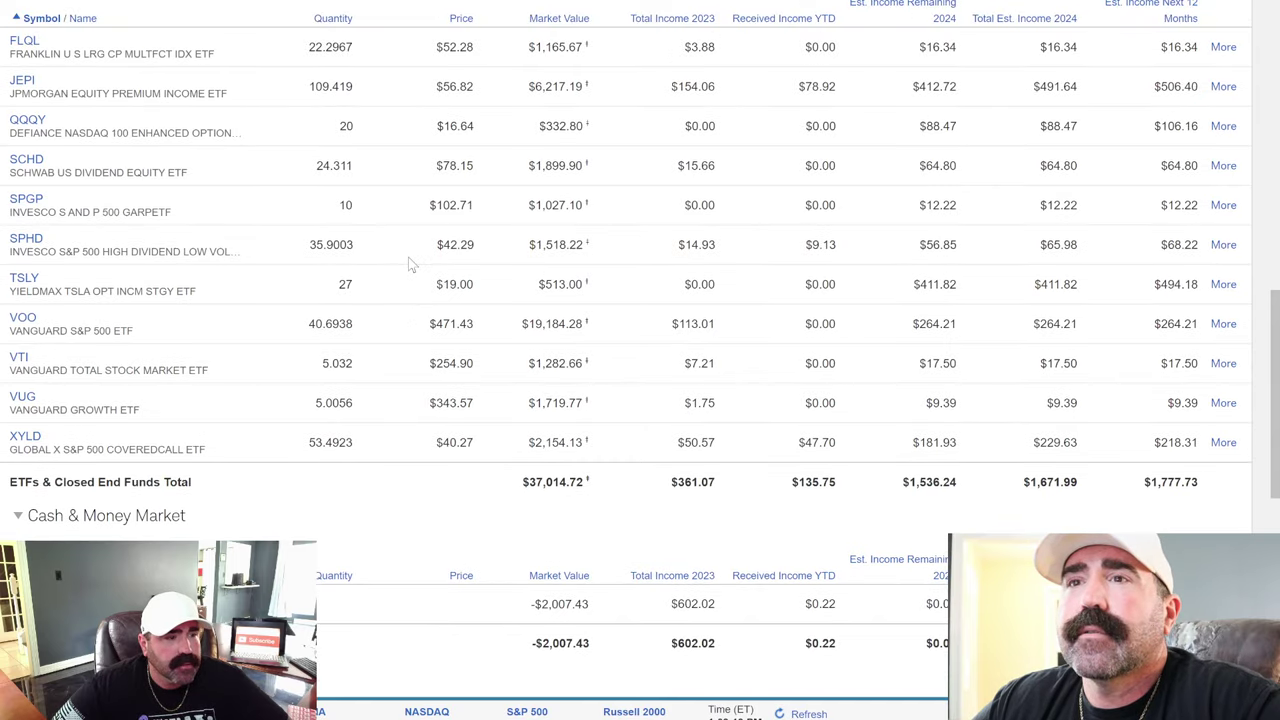
scroll(408, 263, up, 9)
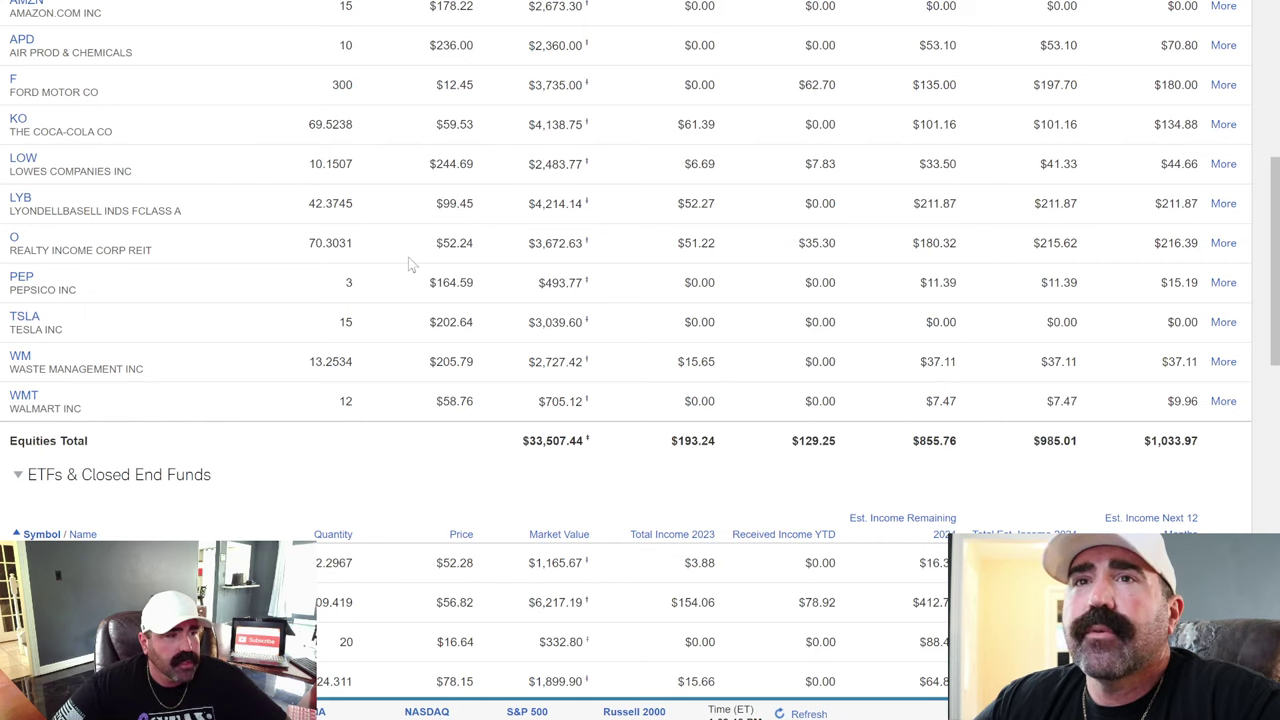
scroll(408, 257, up, 2)
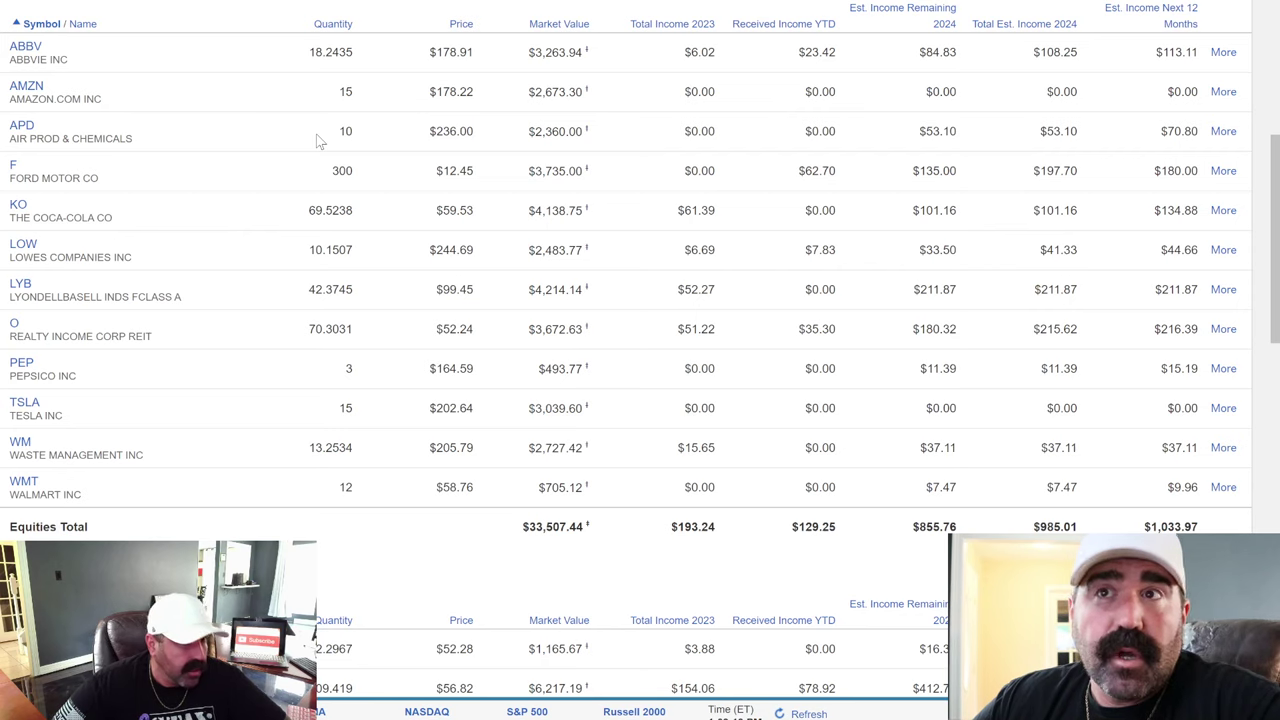
Open the research page for Air Products & Chemicals (APD) and show its price chart over 5 years.
click(21, 128)
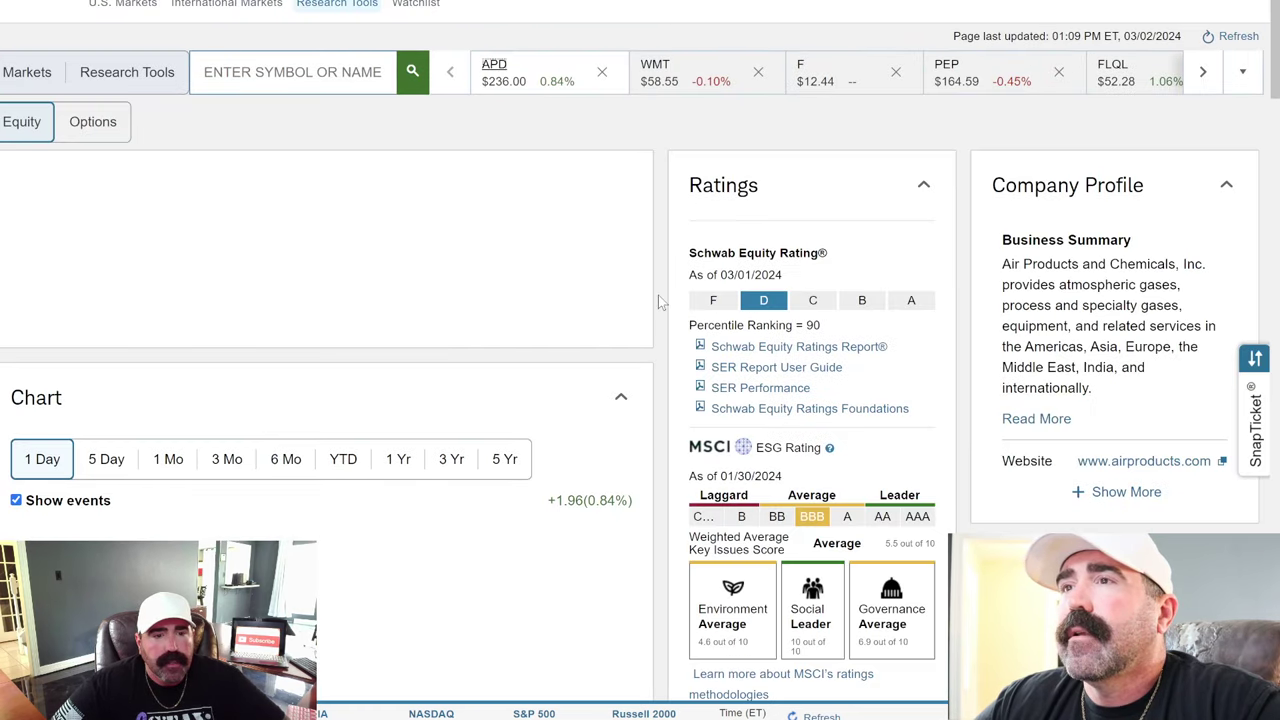
scroll(658, 295, down, 1)
scroll(658, 295, down, 1)
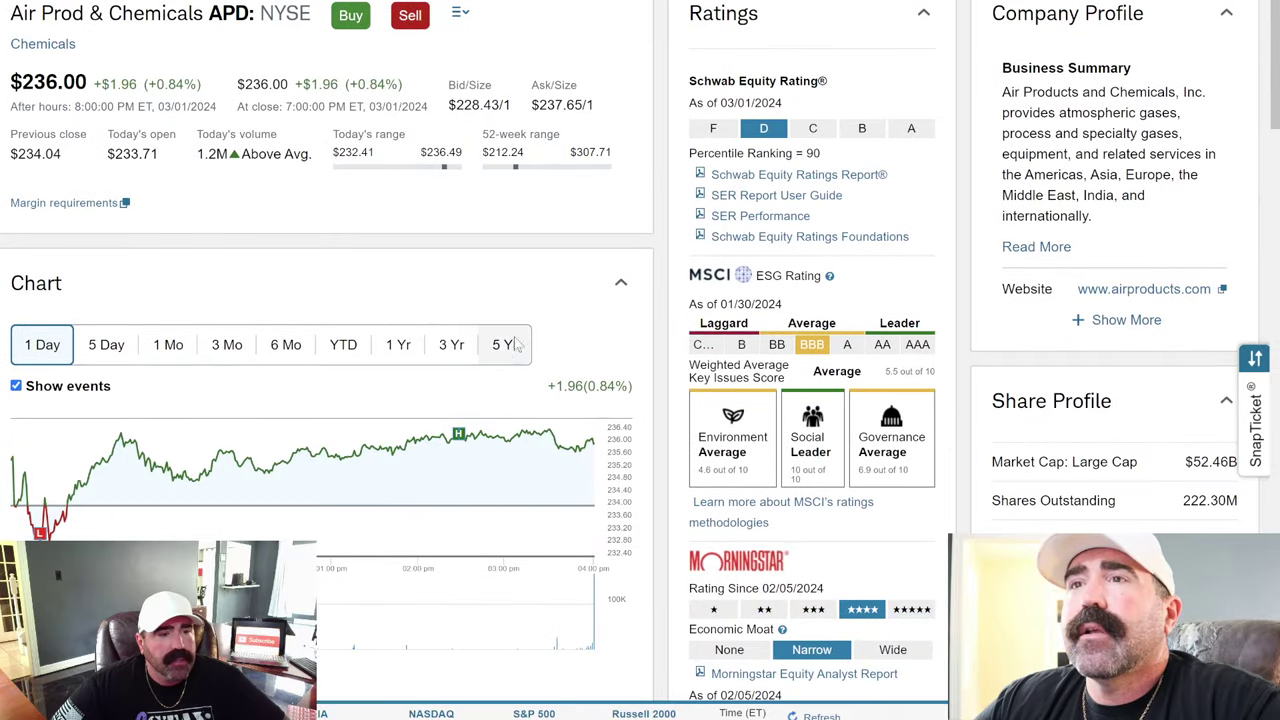
click(499, 348)
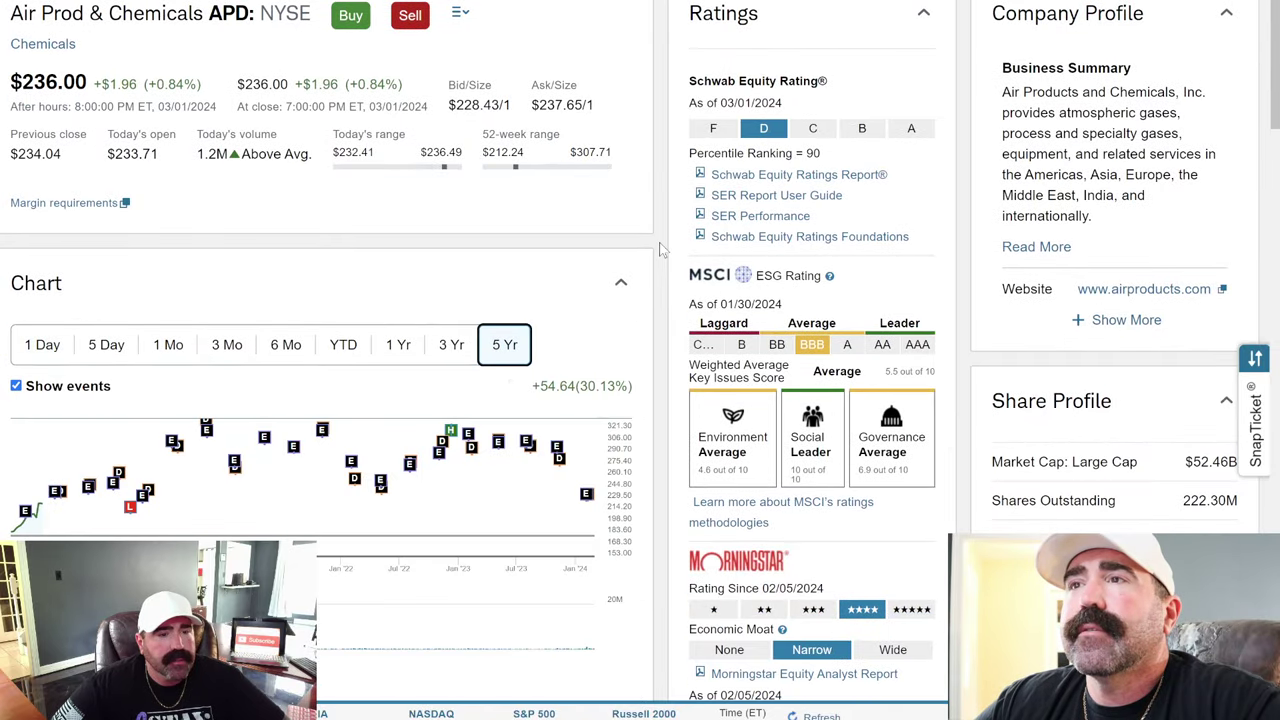
scroll(660, 242, down, 6)
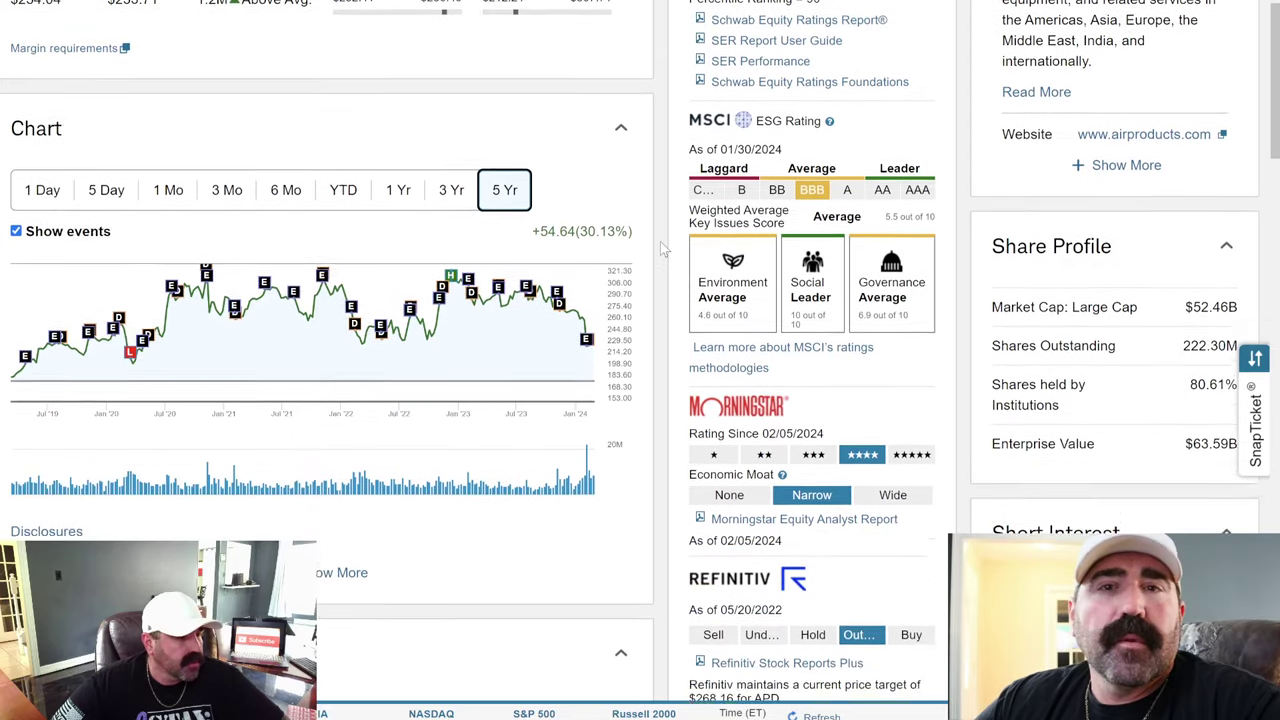
Expand the dividend details of Air Products & Chemicals and examine the yearly payments, peer comparison and statistics.
scroll(660, 242, down, 8)
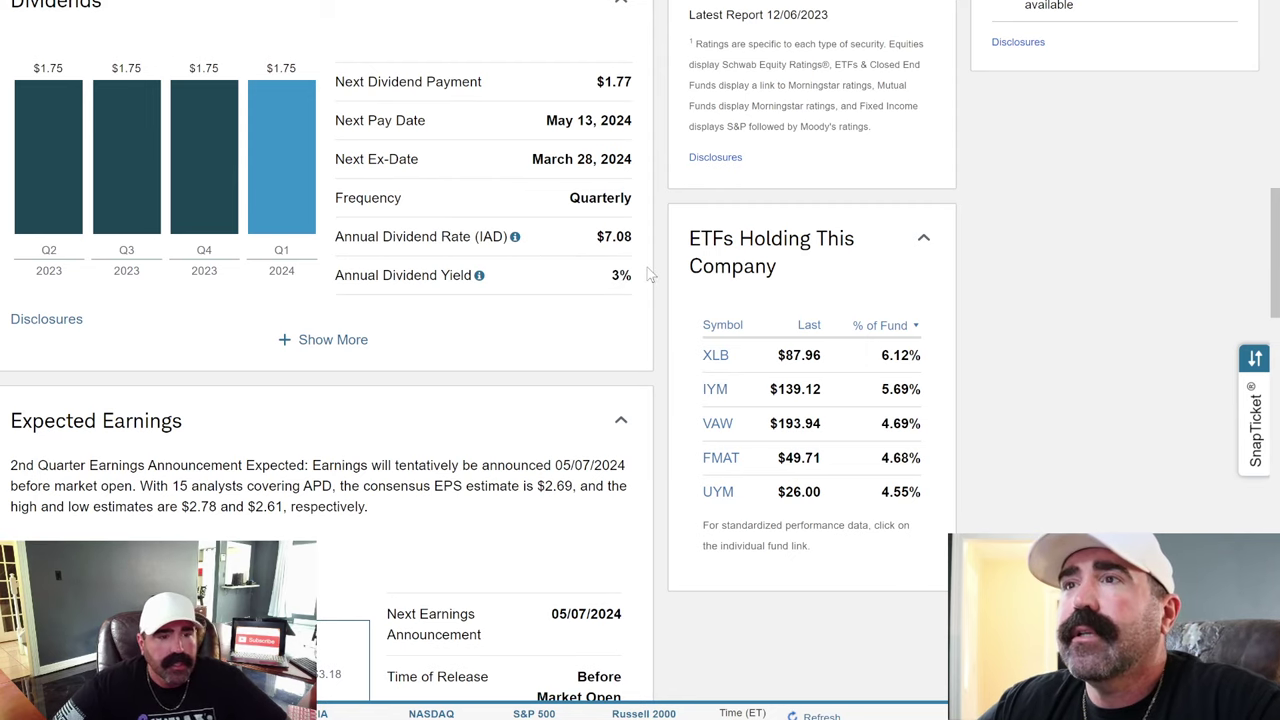
click(330, 340)
scroll(930, 298, down, 10)
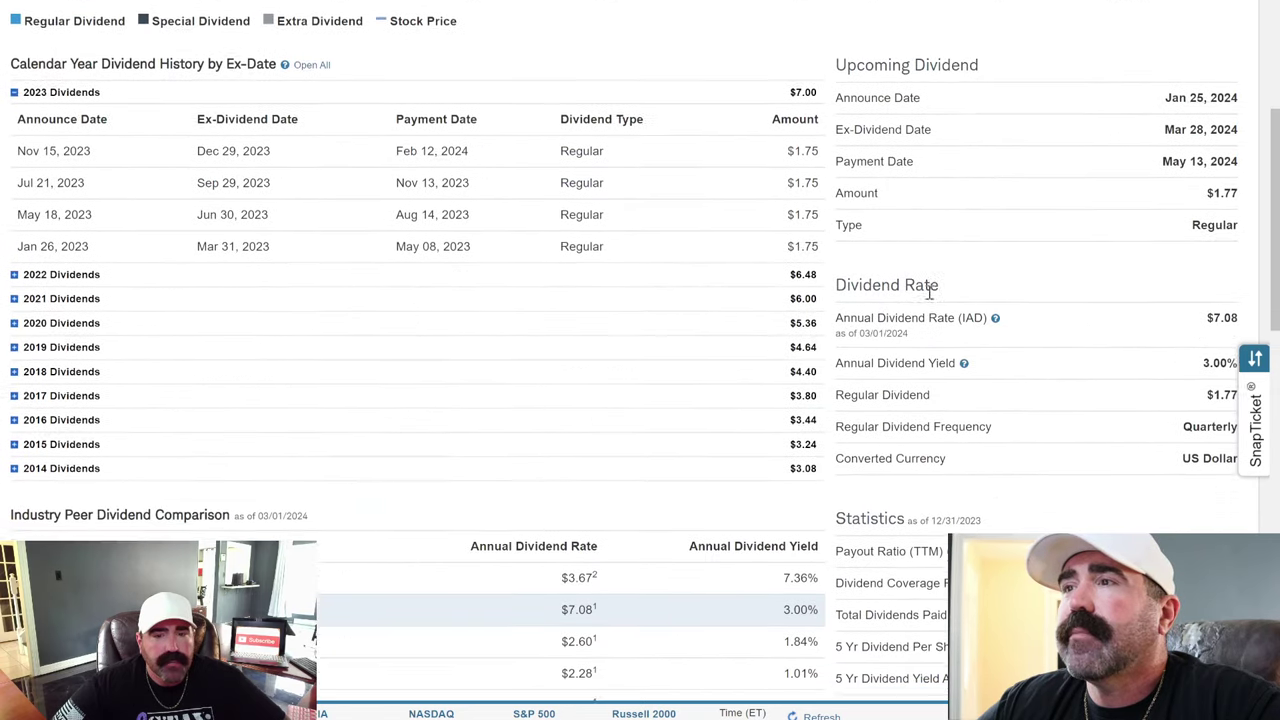
scroll(930, 292, down, 1)
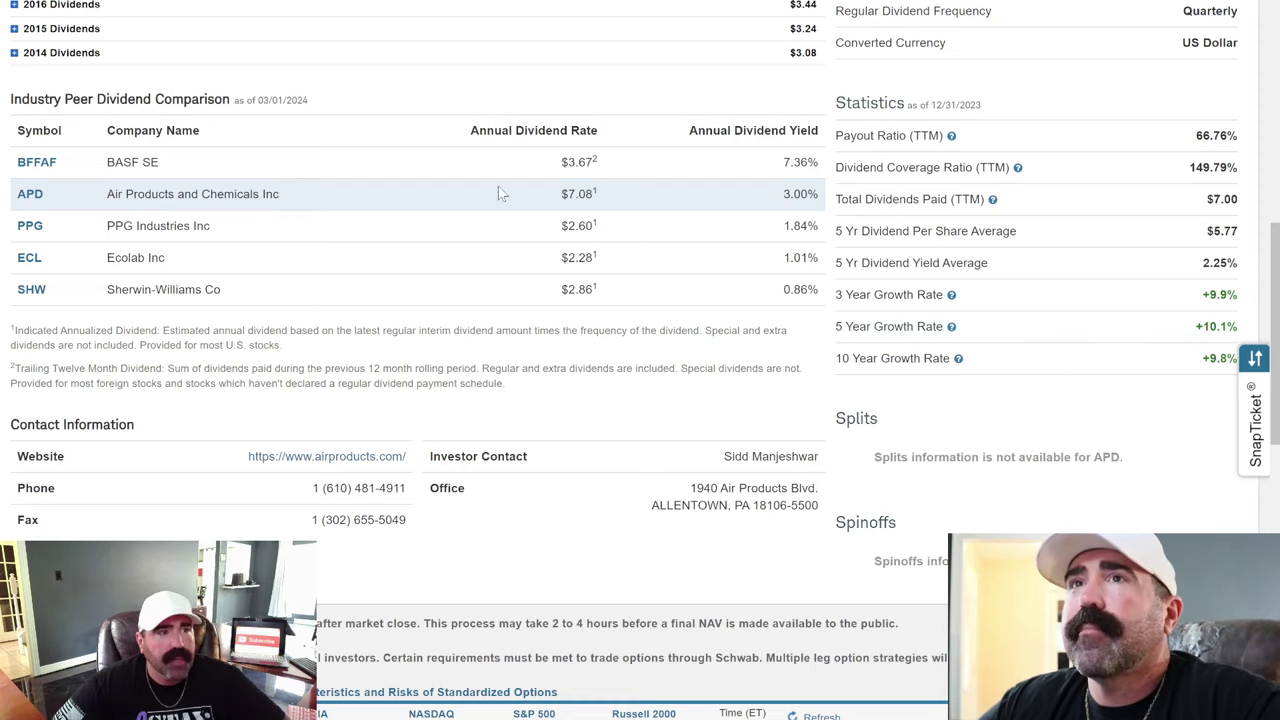
scroll(848, 333, down, 5)
Return to the Air Products & Chemicals research overview and look over its ratings, news and short interest.
key(Home)
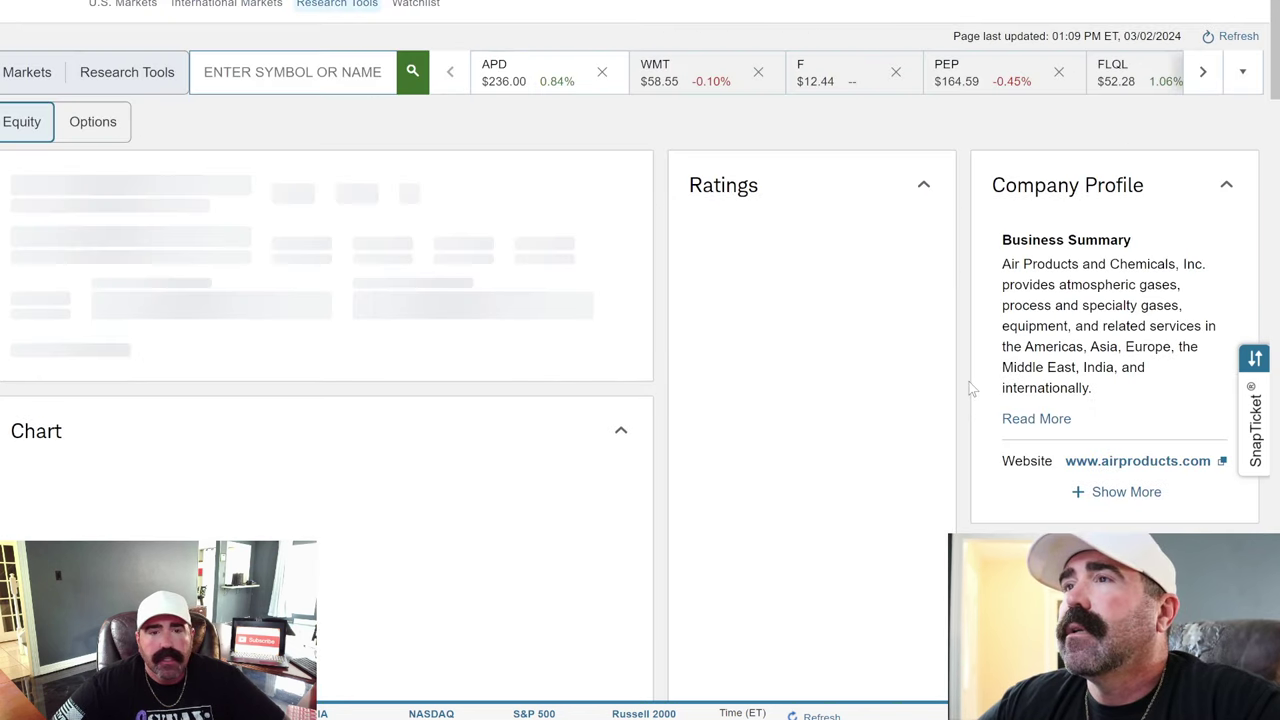
scroll(968, 376, down, 10)
scroll(968, 380, up, 3)
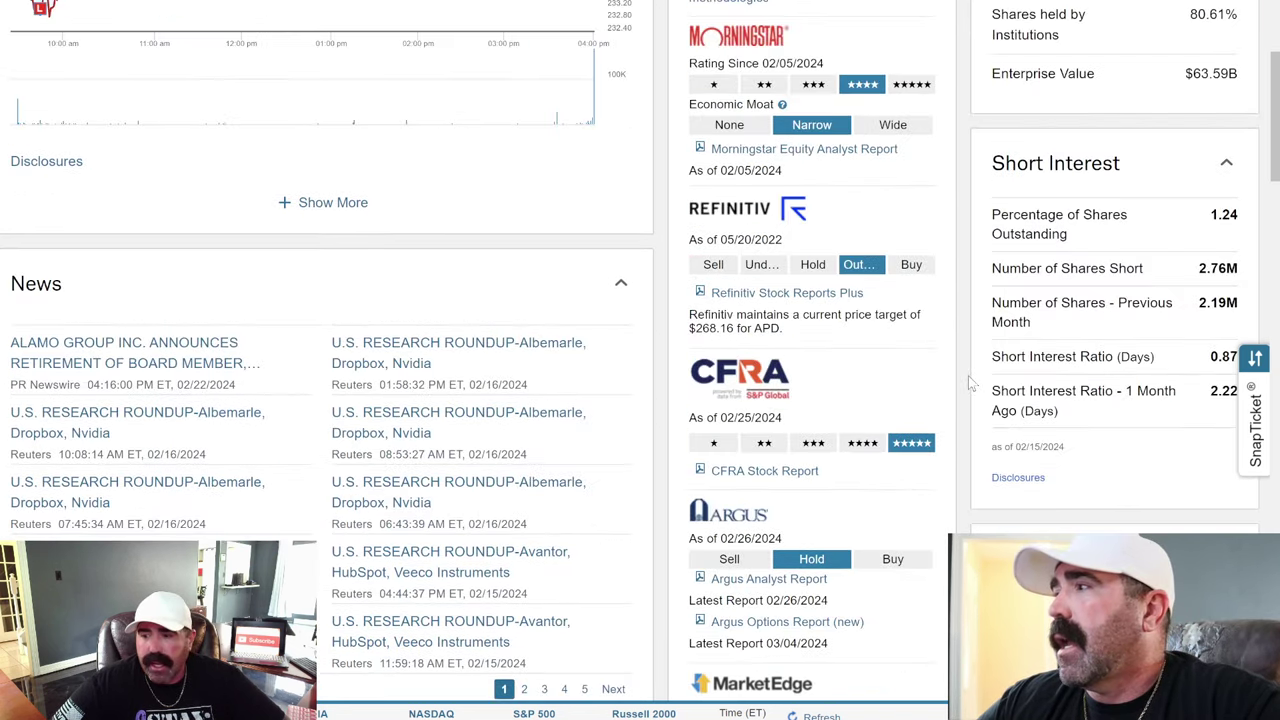
scroll(970, 383, up, 7)
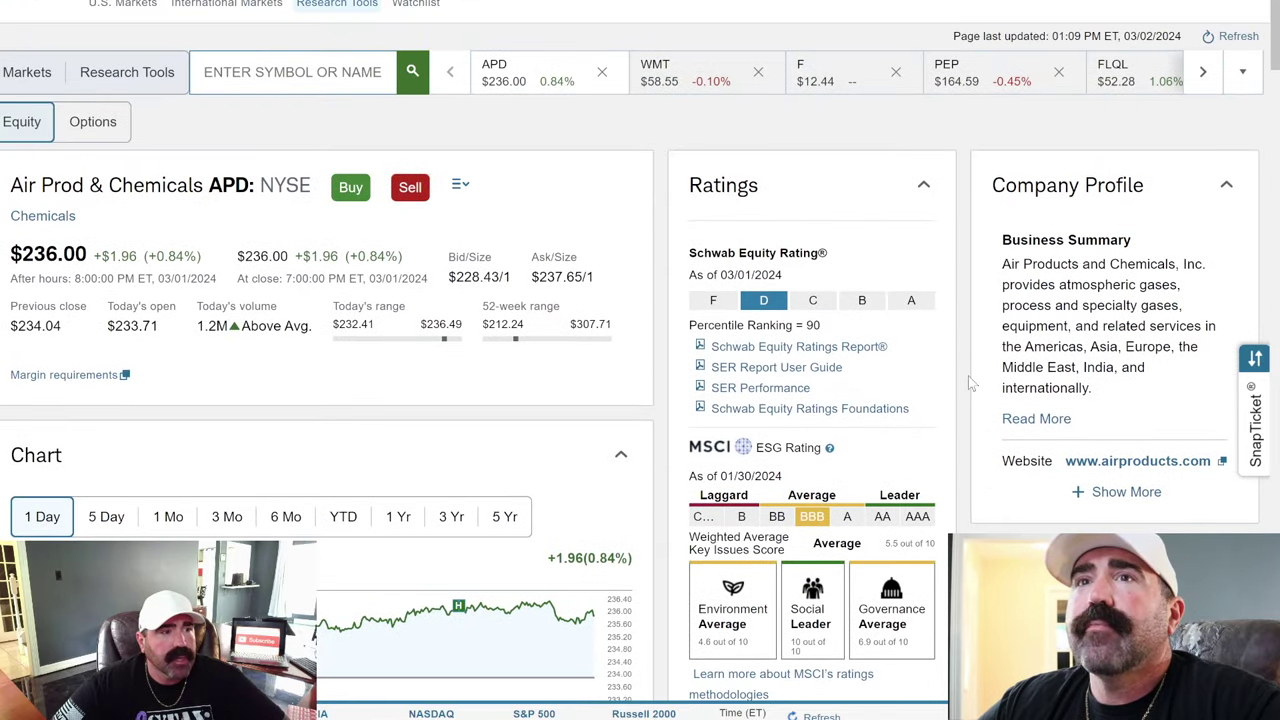
Check the total balances of all brokerage accounts and review the equities and ETFs on the Positions page.
click(130, 1)
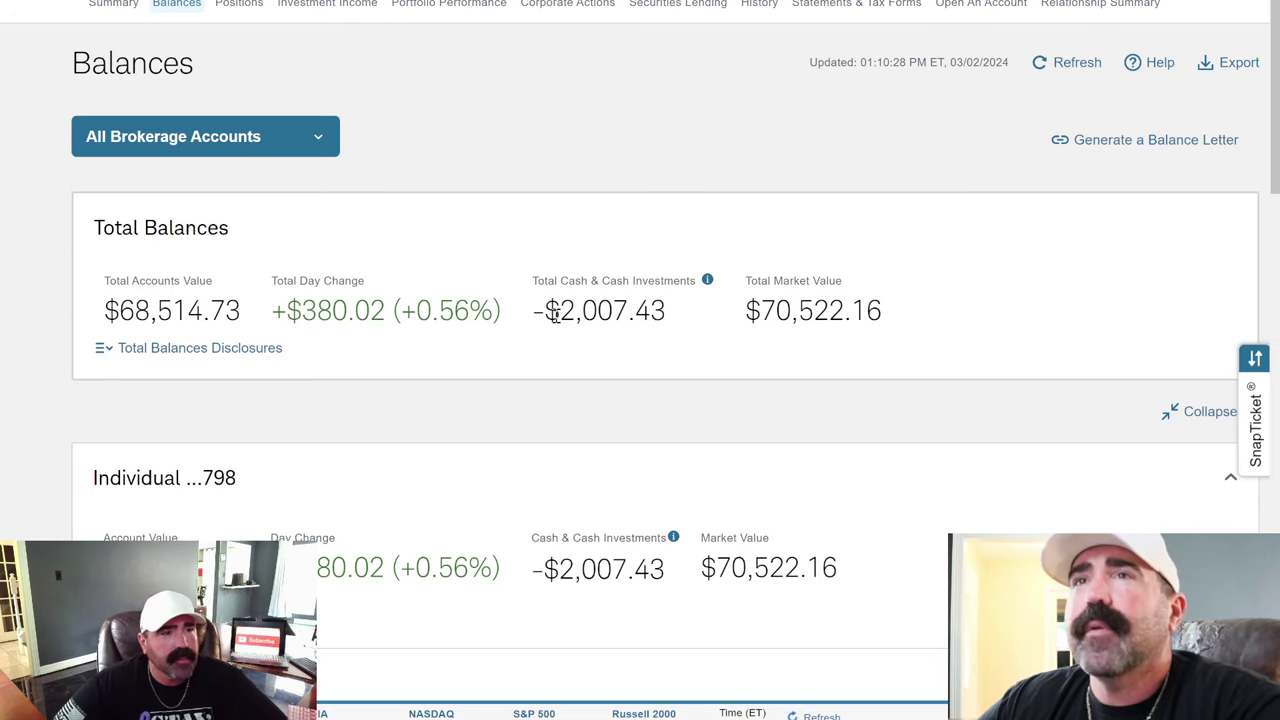
click(245, 6)
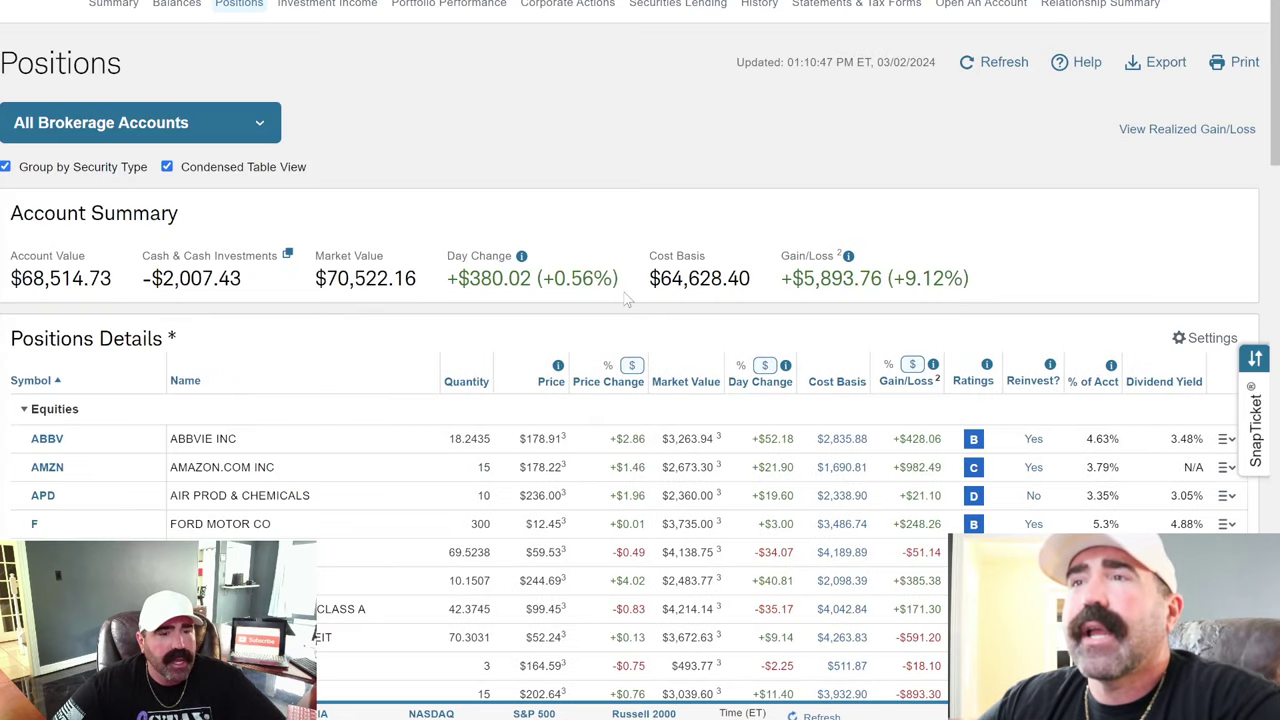
scroll(625, 297, down, 4)
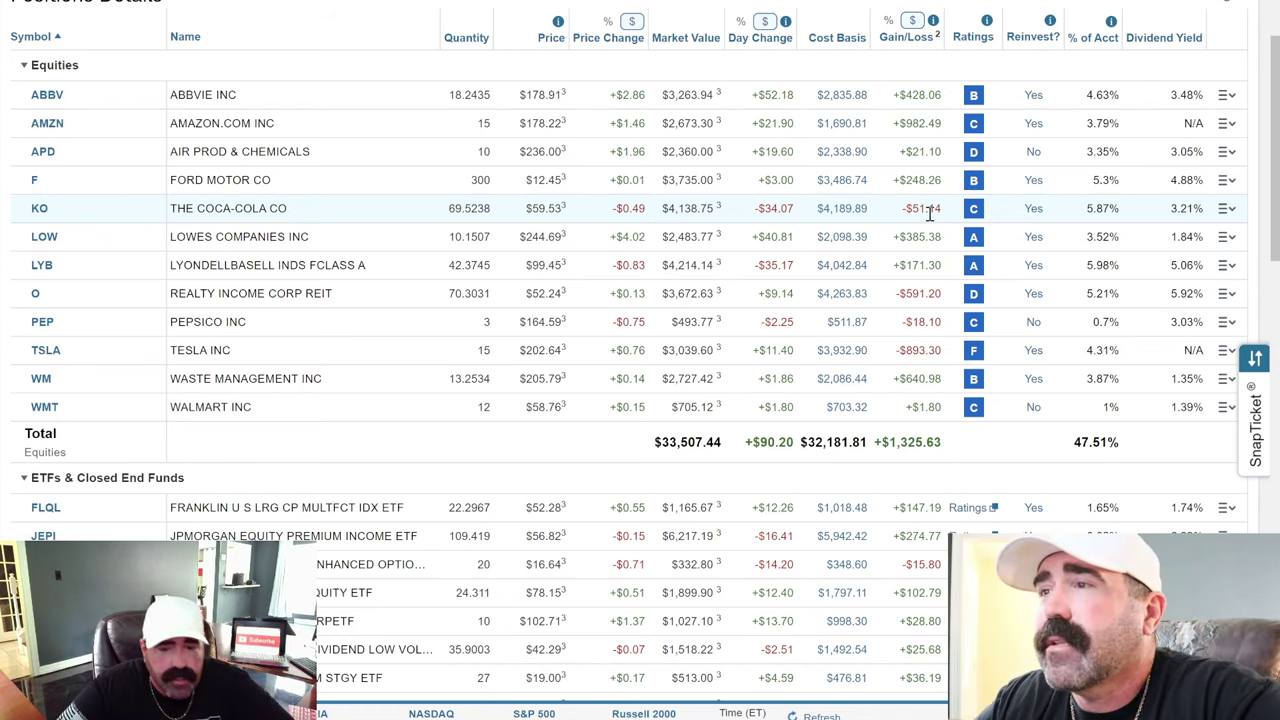
scroll(929, 212, down, 3)
scroll(921, 341, down, 1)
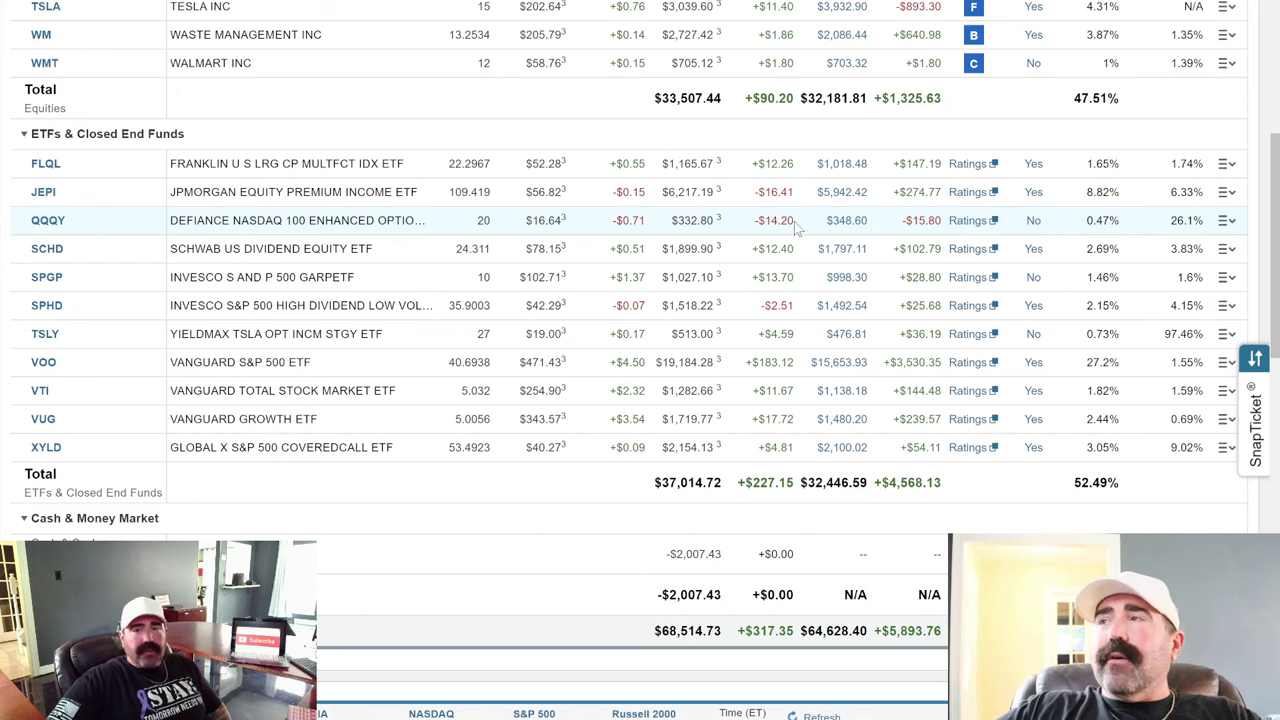
scroll(794, 225, up, 5)
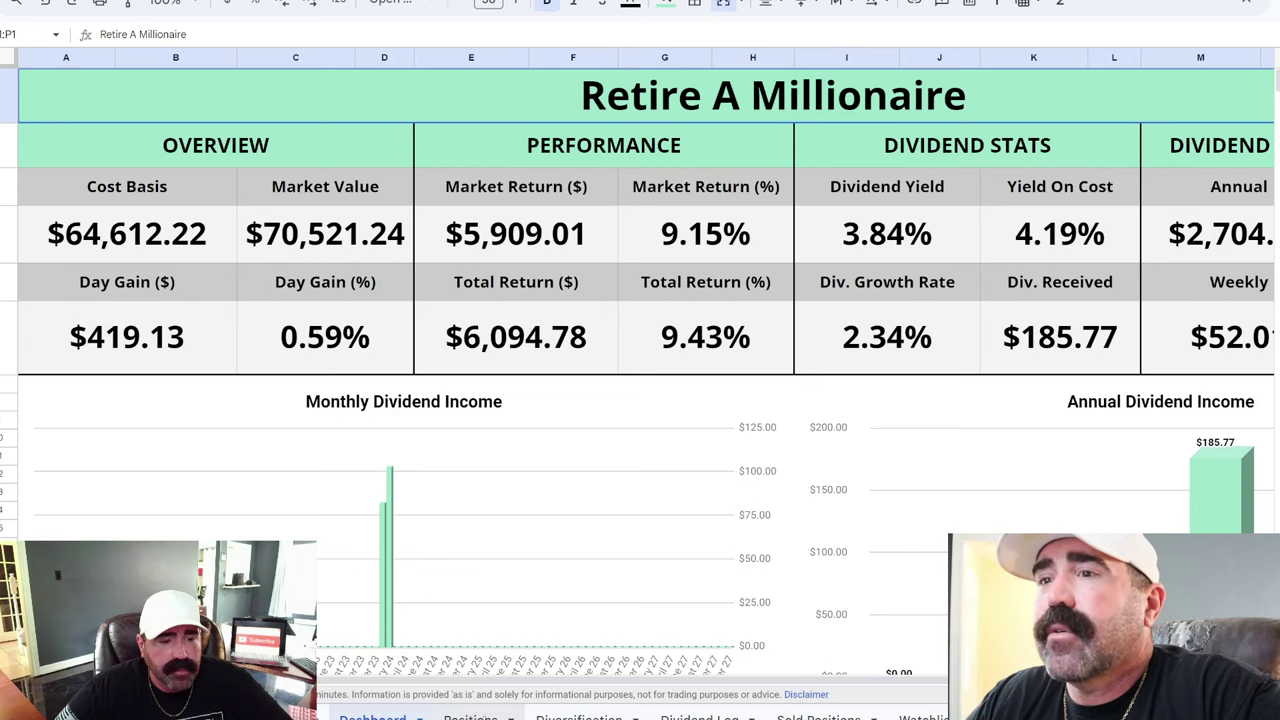
In the Retire A Millionaire spreadsheet, review the Positions sheet's columns from share prices through annual shares purchased with dividends.
key(ctrl+shift+Page_Down)
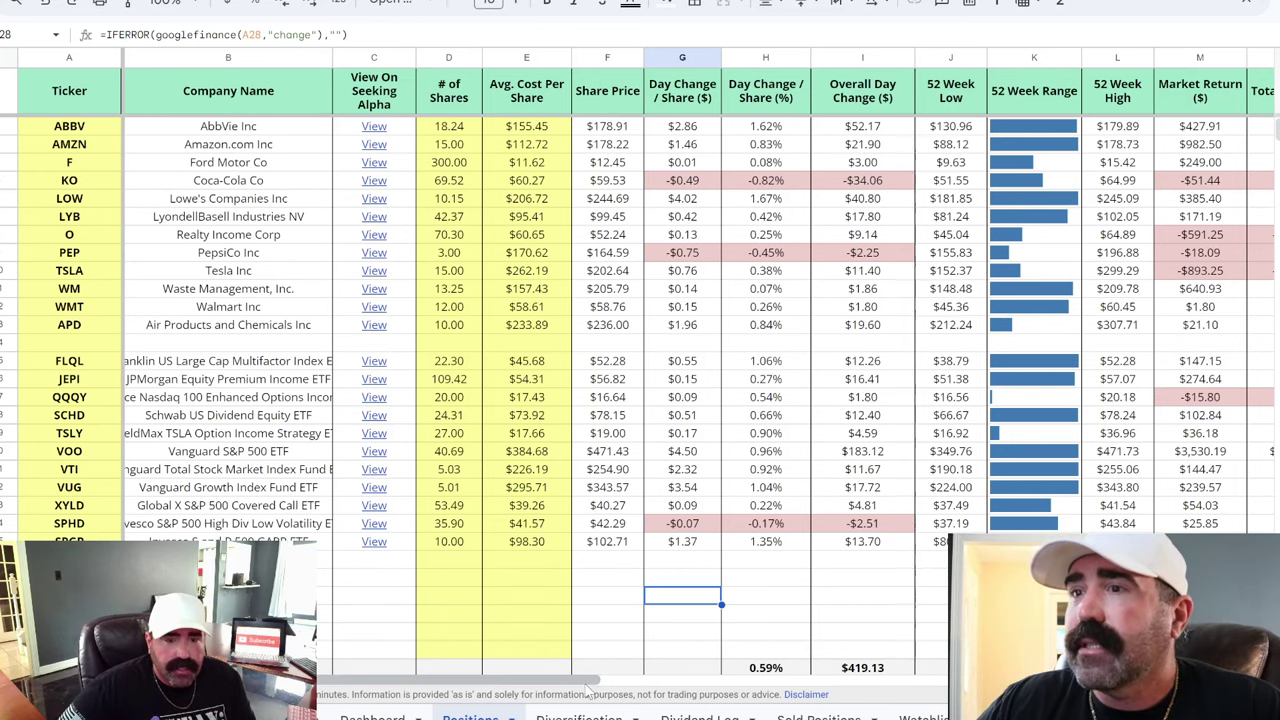
drag(590, 682, 1100, 682)
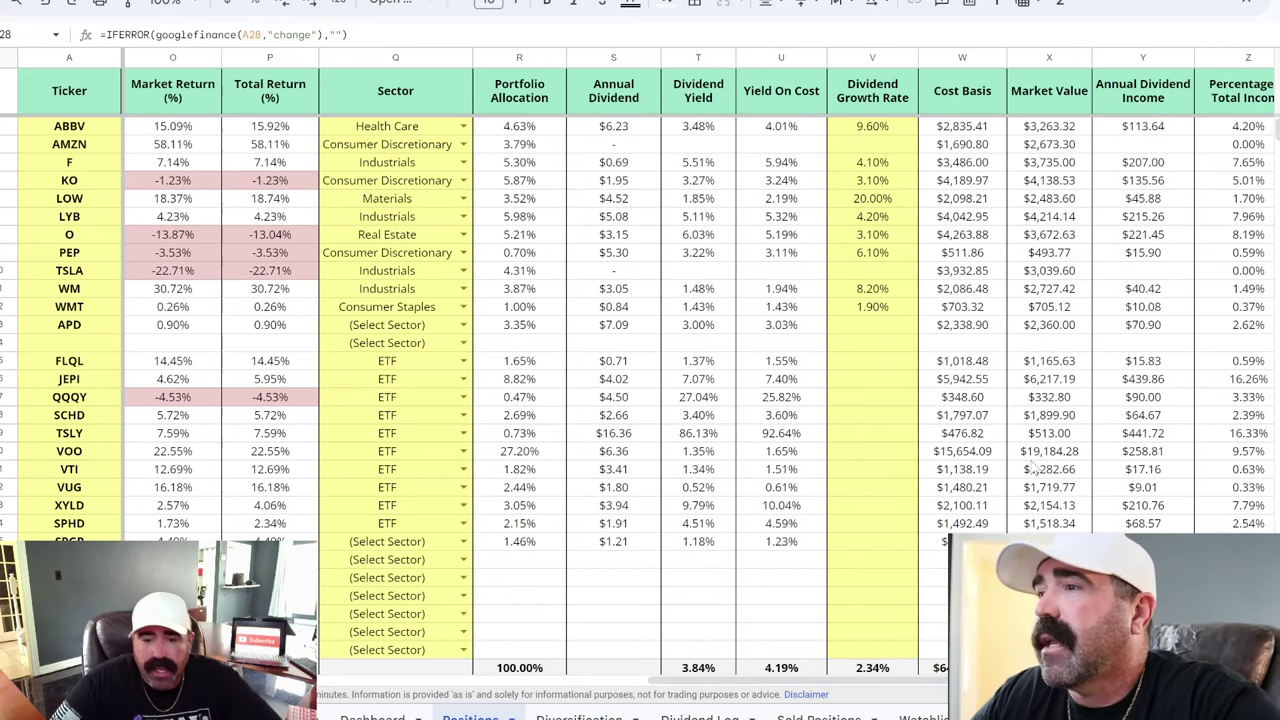
scroll(1035, 468, right, 1)
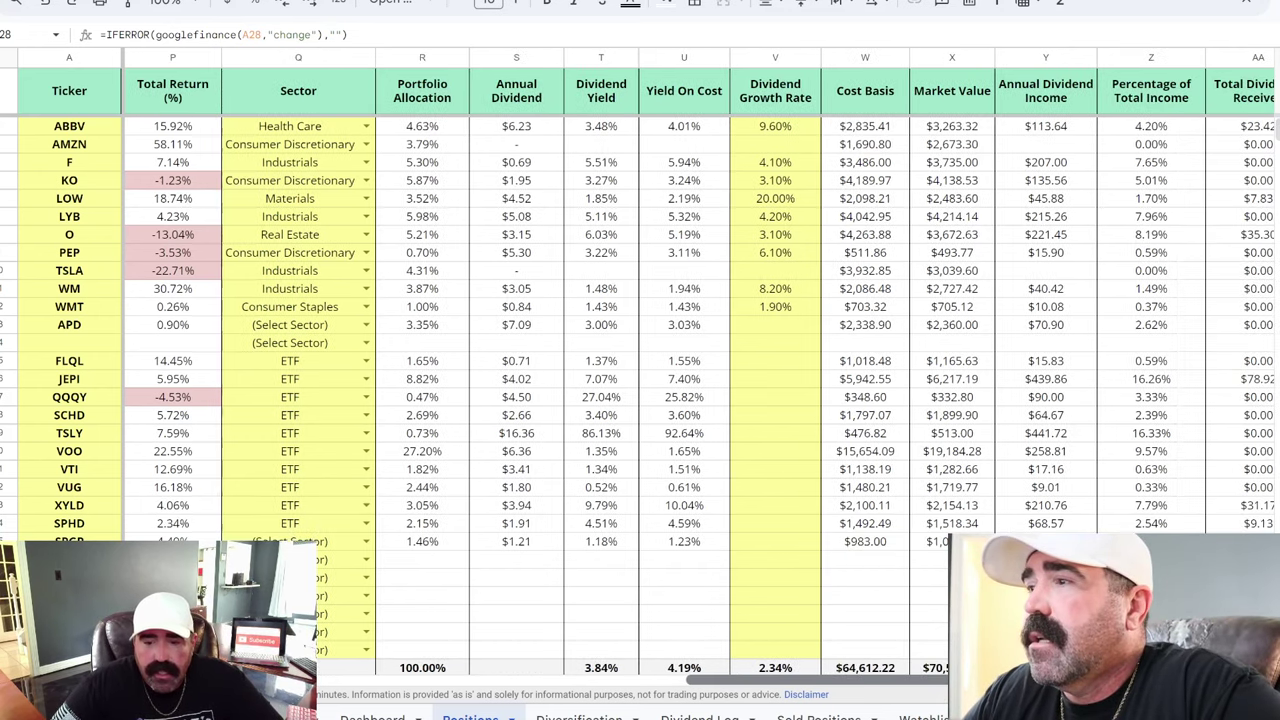
scroll(640, 380, right, 2)
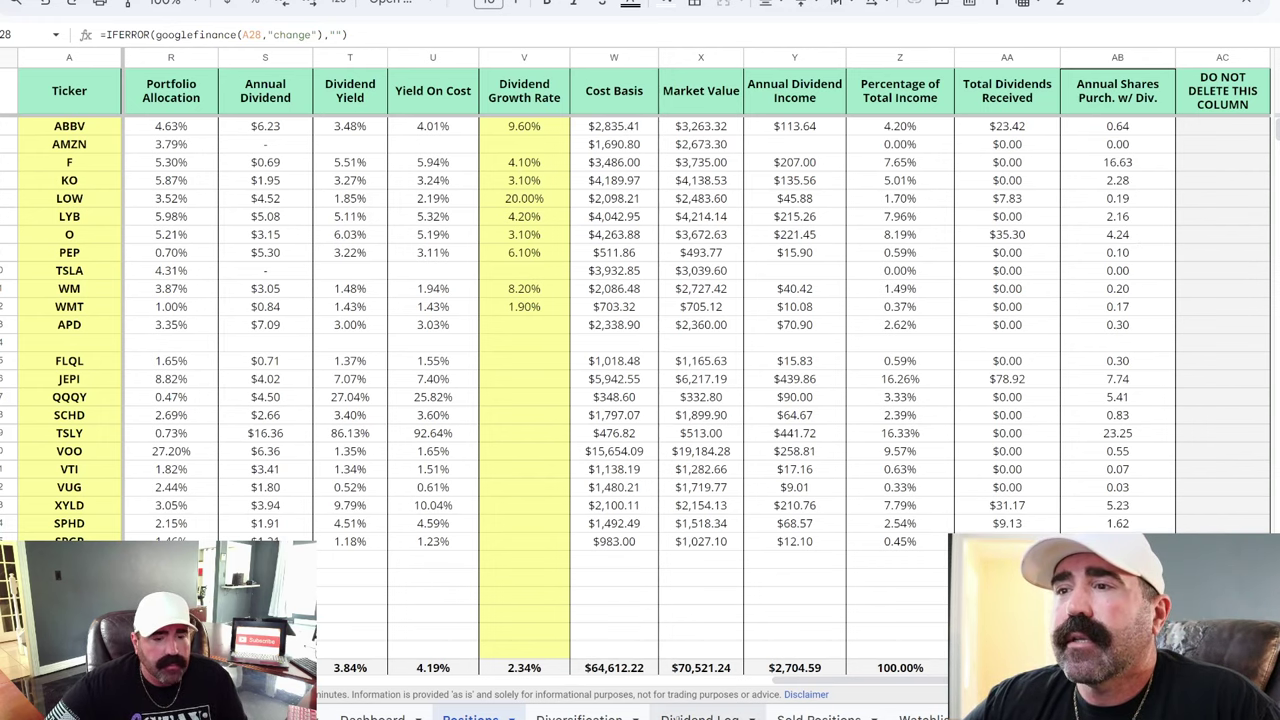
Open the Dividend Log sheet and examine the 2024 monthly dividends across all stock and ETF columns.
click(700, 716)
scroll(724, 493, down, 6)
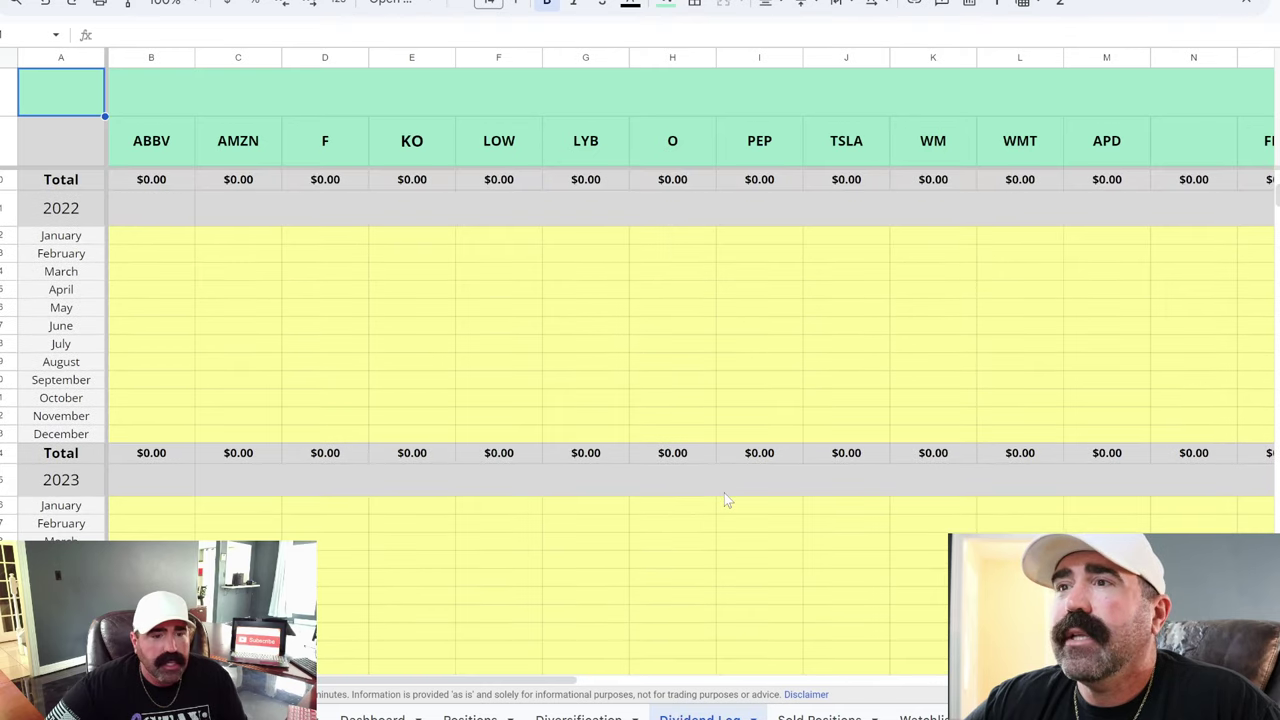
scroll(724, 495, down, 7)
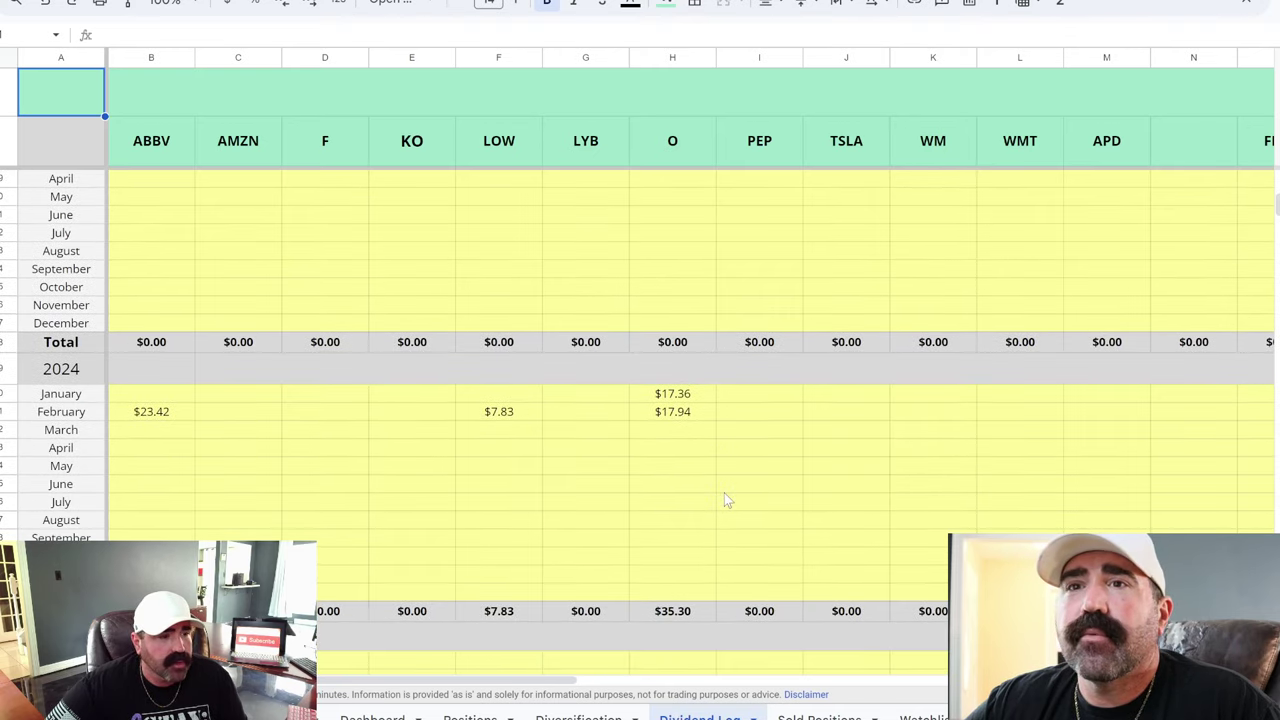
scroll(727, 500, down, 1)
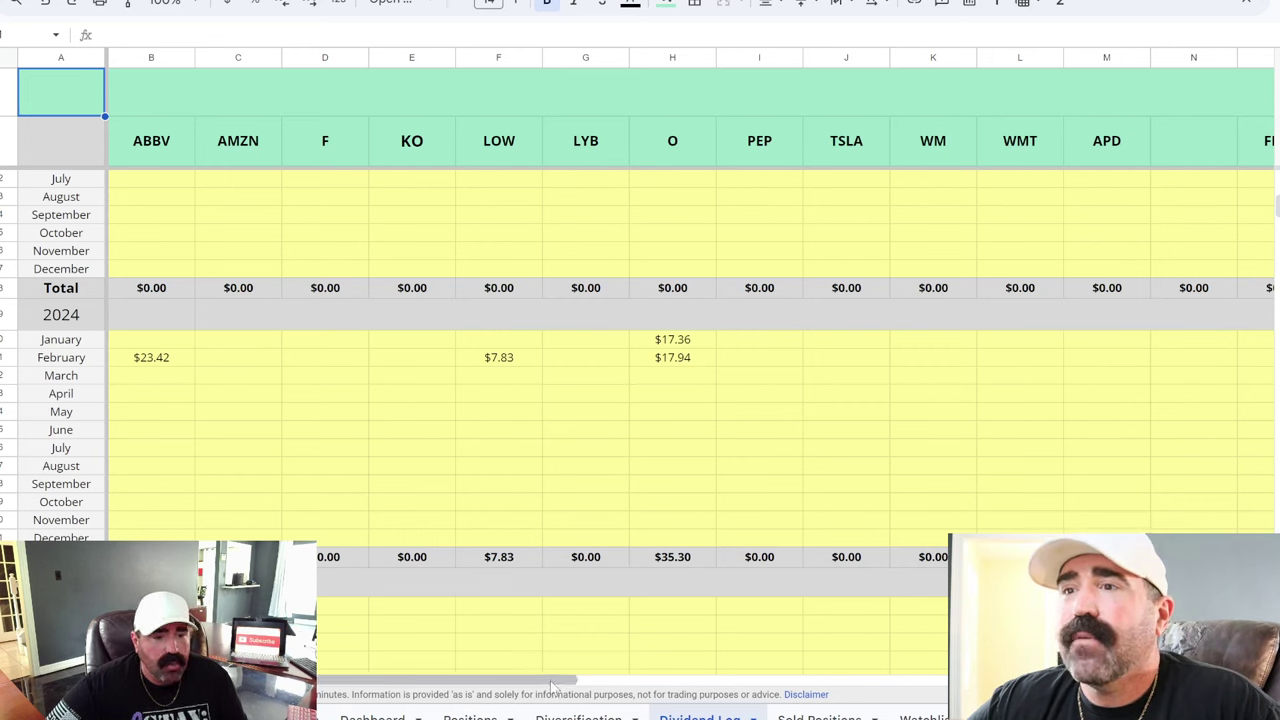
drag(555, 682, 1030, 683)
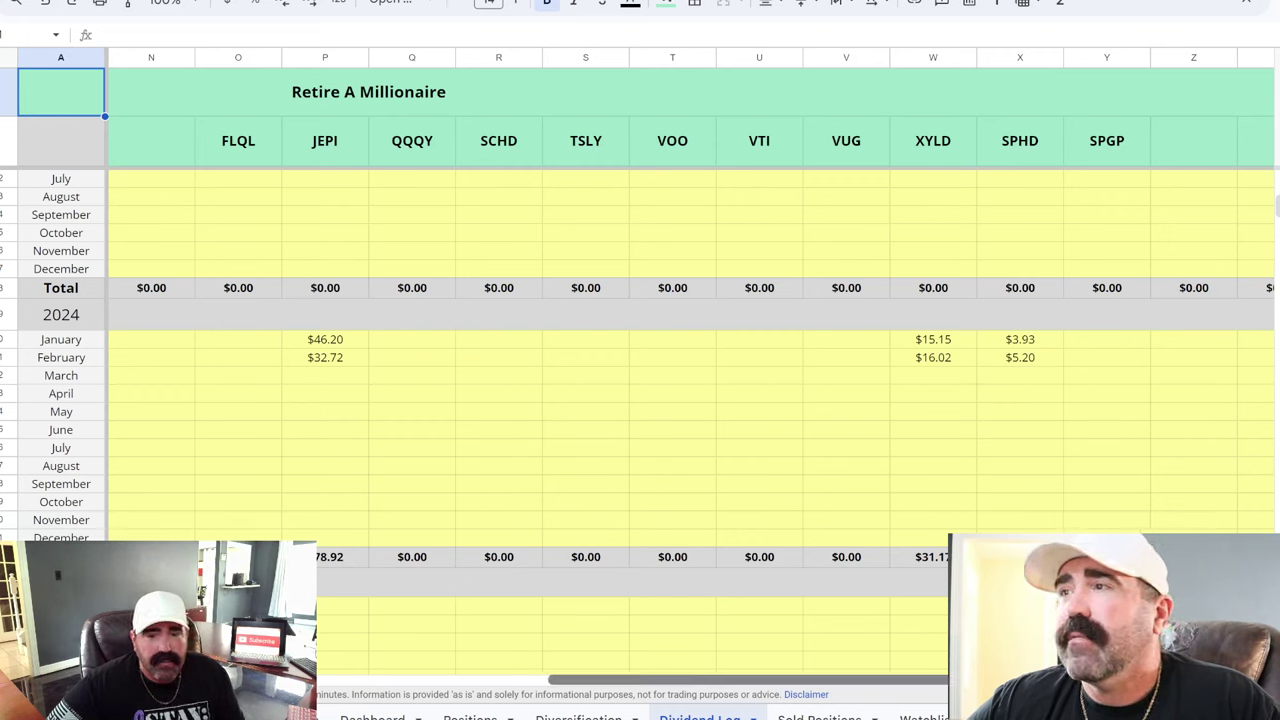
scroll(640, 350, right, 4)
scroll(728, 665, left, 11)
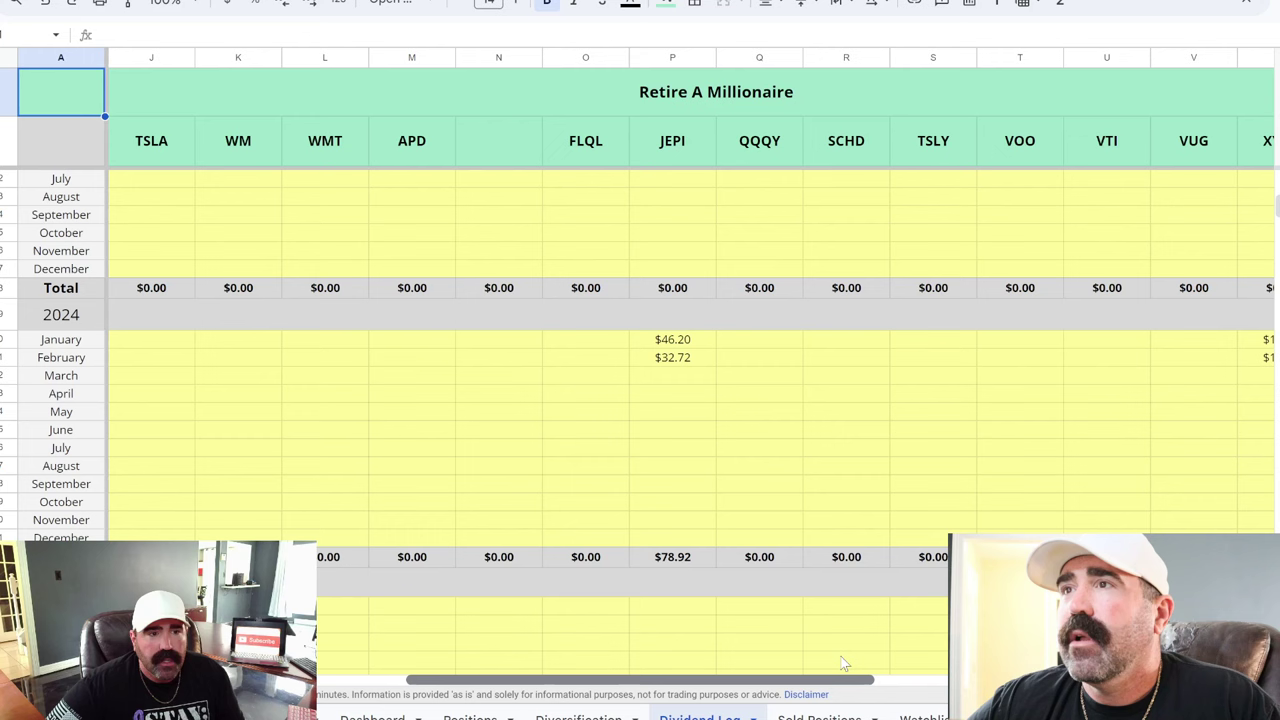
scroll(728, 665, left, 3)
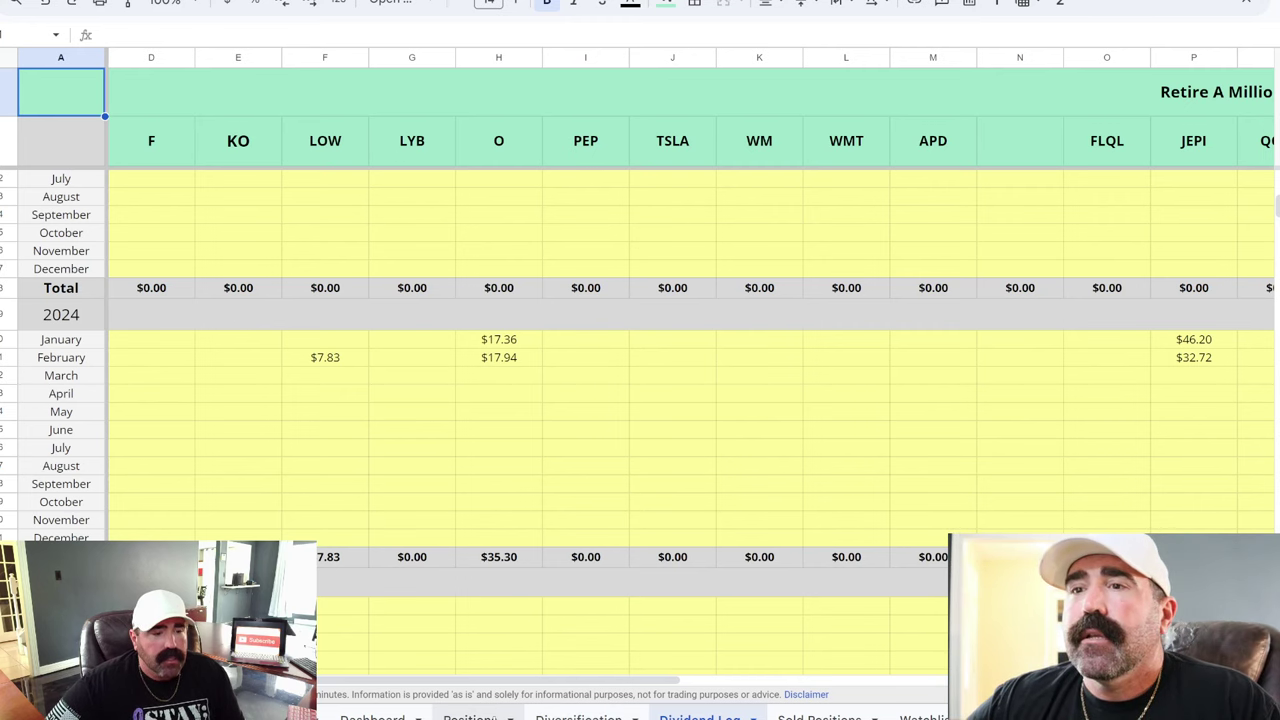
Return to the Dashboard sheet and bring its annual and weekly dividend income figures into view.
click(470, 716)
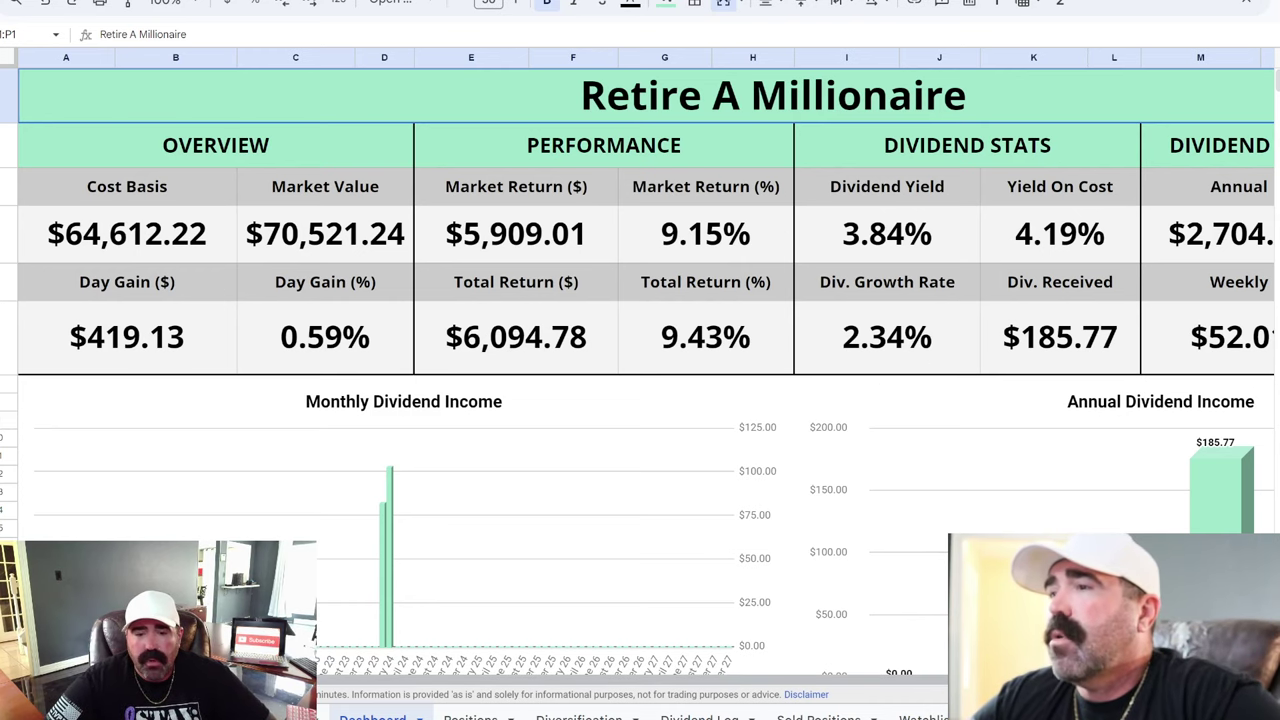
scroll(1125, 232, right, 5)
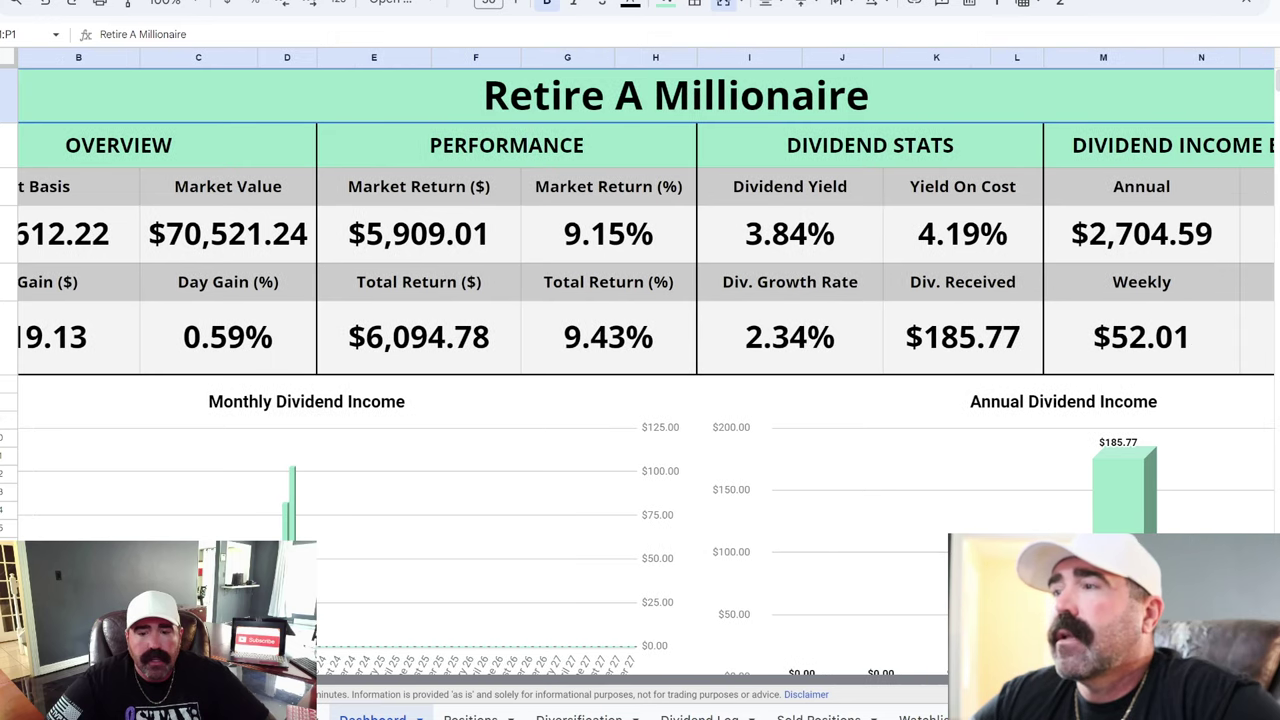